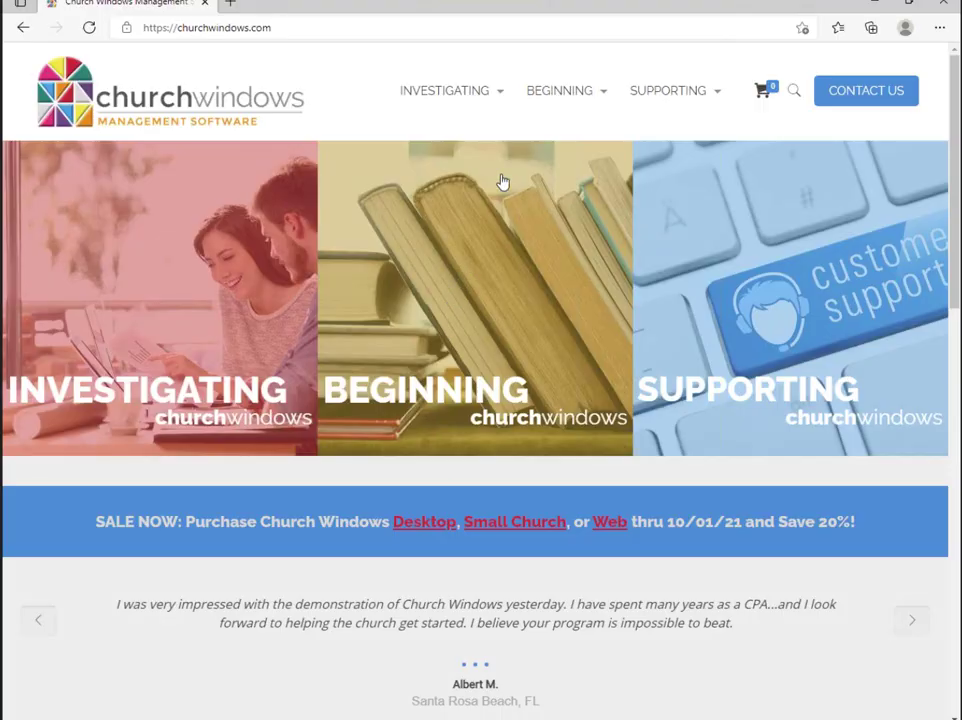
- Open the Training Workbooks page of the Church Windows site and review the Membership workbook packages
{"action": "mouse_move", "coordinate": [572, 93]}
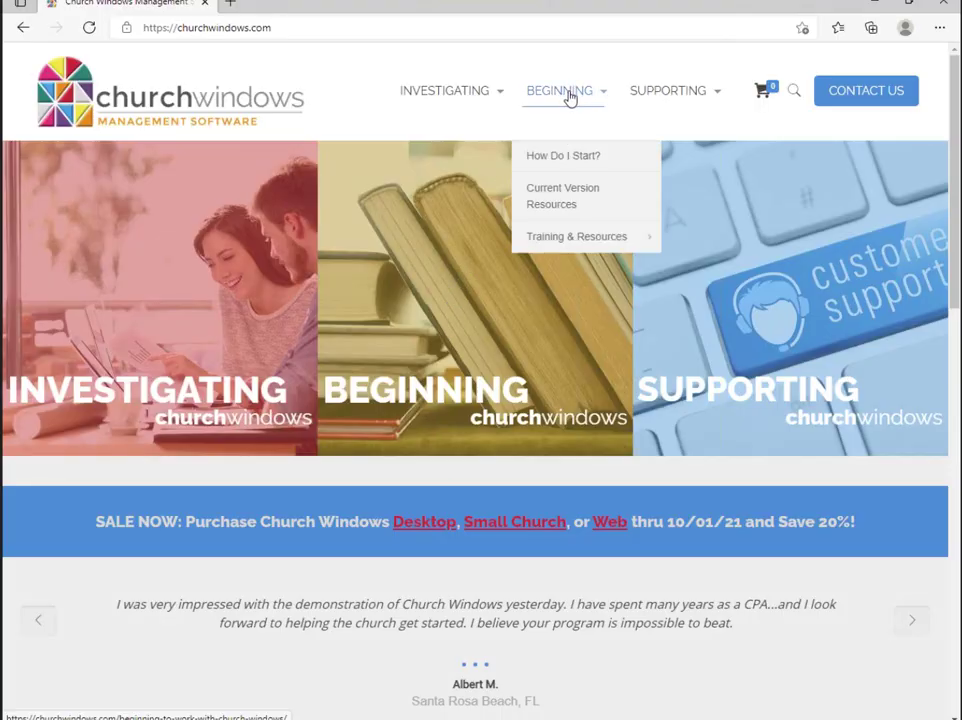
{"action": "mouse_move", "coordinate": [616, 250]}
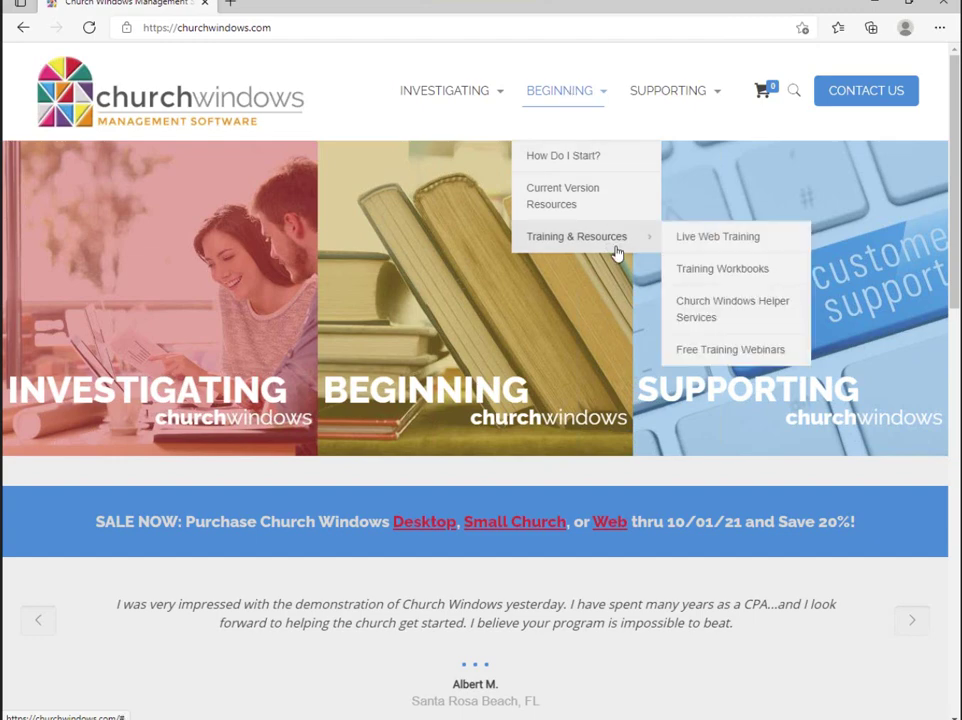
{"action": "mouse_move", "coordinate": [571, 122]}
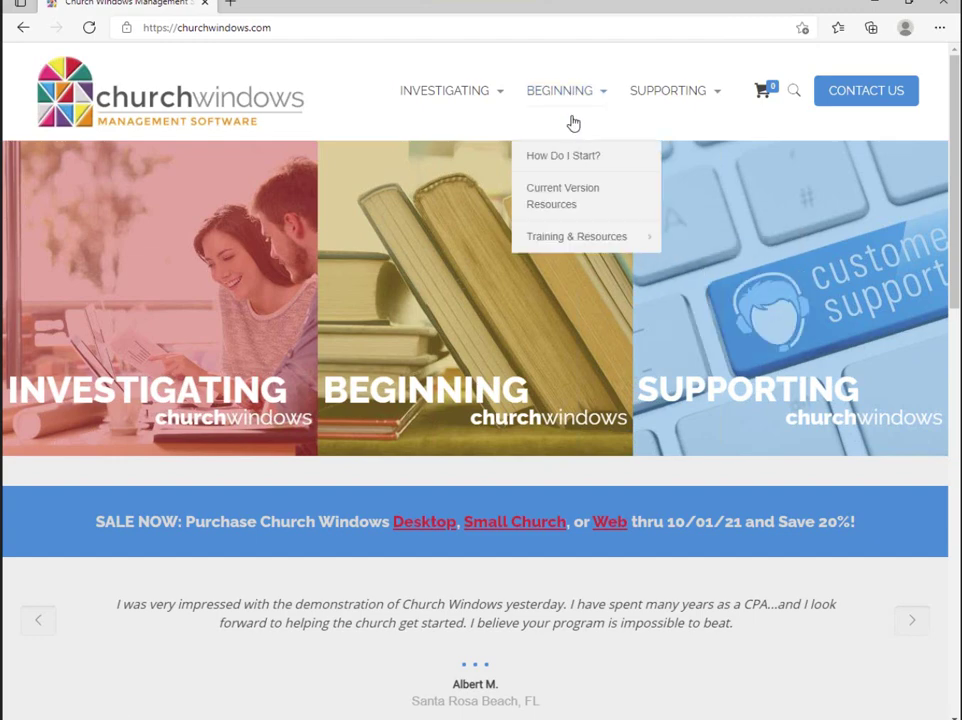
{"action": "mouse_move", "coordinate": [575, 165]}
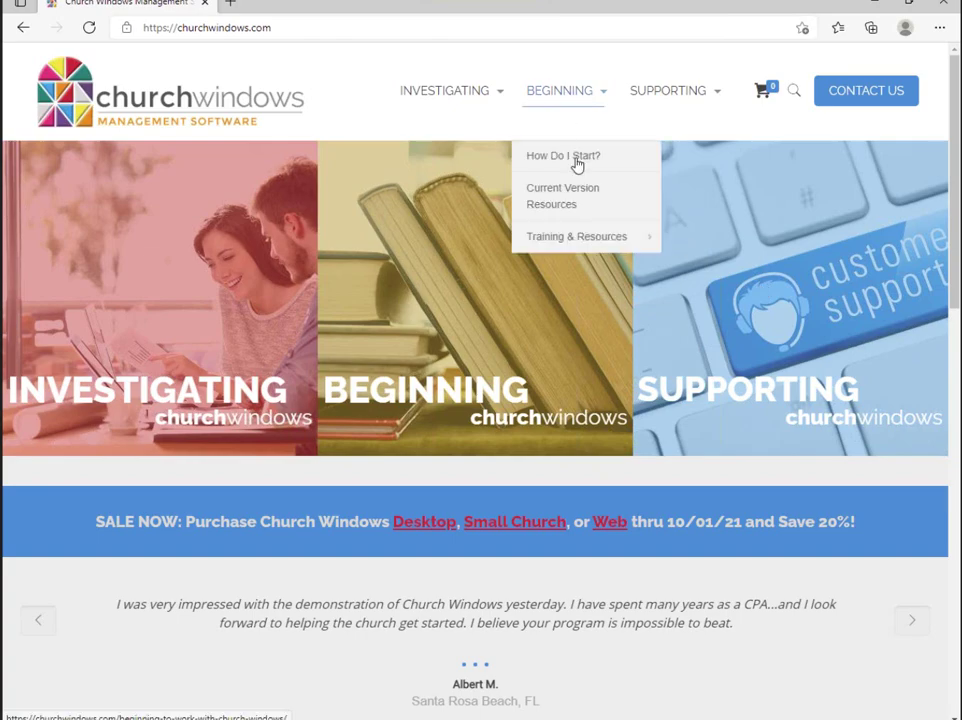
{"action": "left_click", "coordinate": [718, 266]}
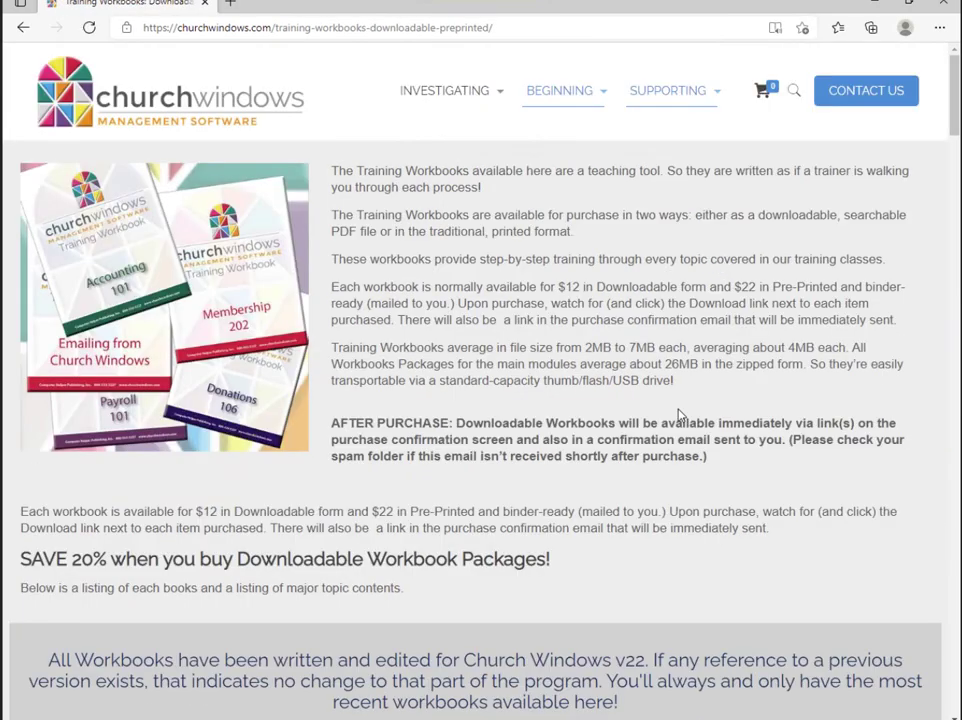
{"action": "scroll", "coordinate": [678, 412], "scroll_direction": "down", "scroll_amount": 3}
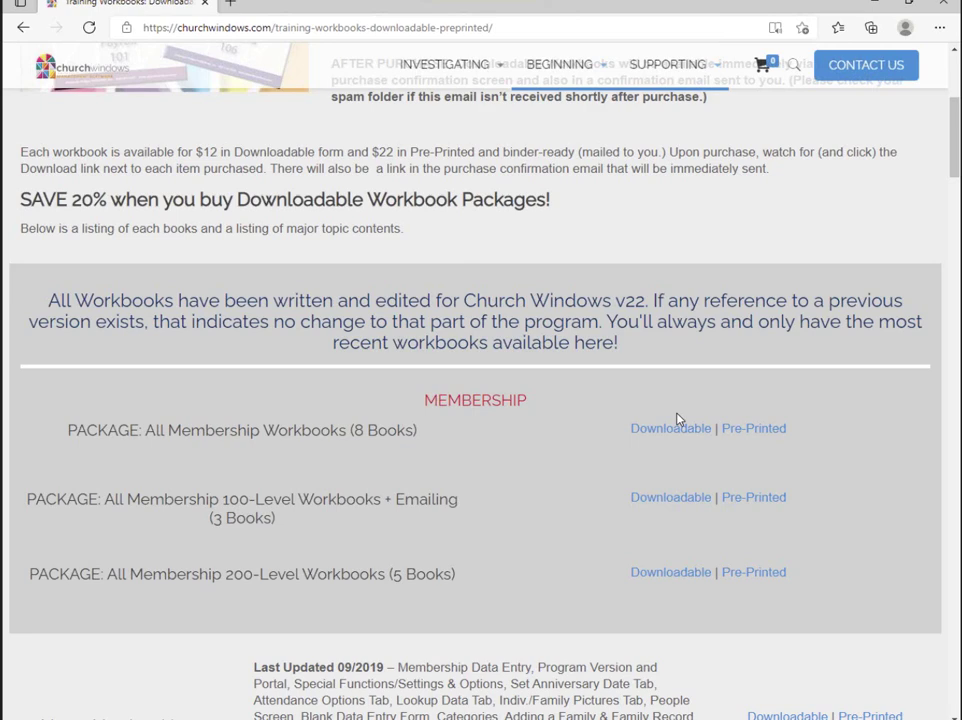
- Open the Support Center page of the site and look over its categories and training videos
{"action": "scroll", "coordinate": [640, 400], "scroll_direction": "up", "scroll_amount": 4}
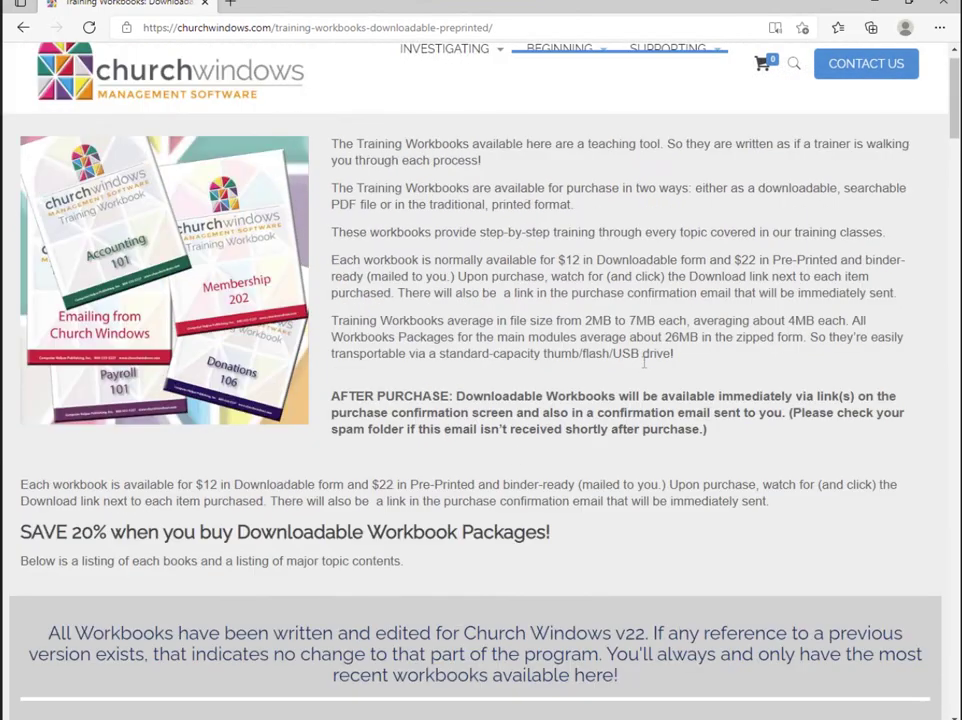
{"action": "mouse_move", "coordinate": [670, 93]}
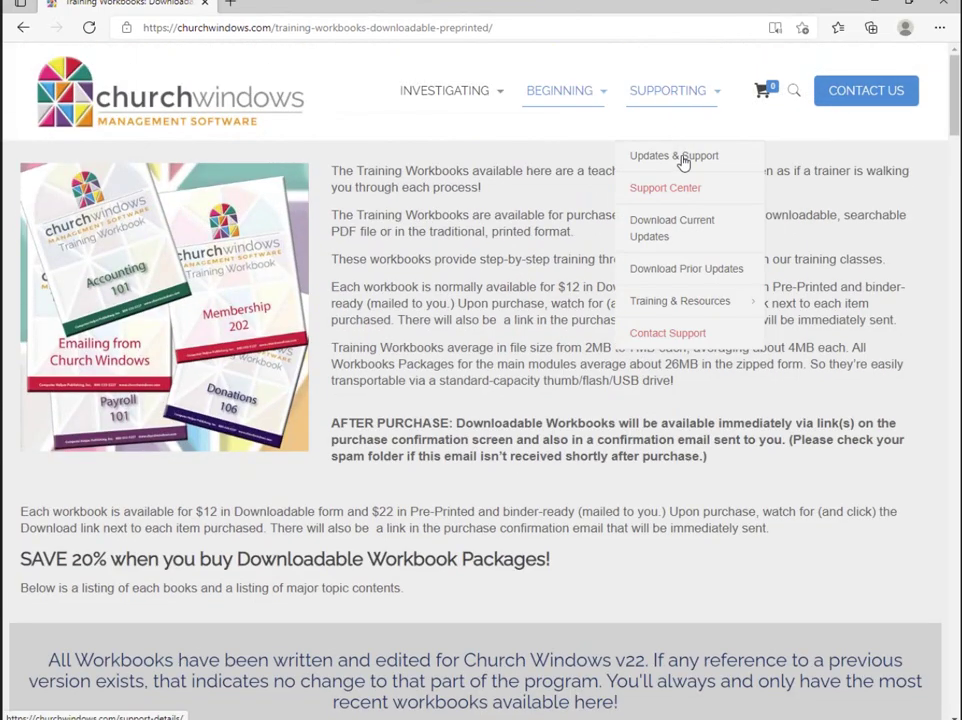
{"action": "left_click", "coordinate": [690, 190]}
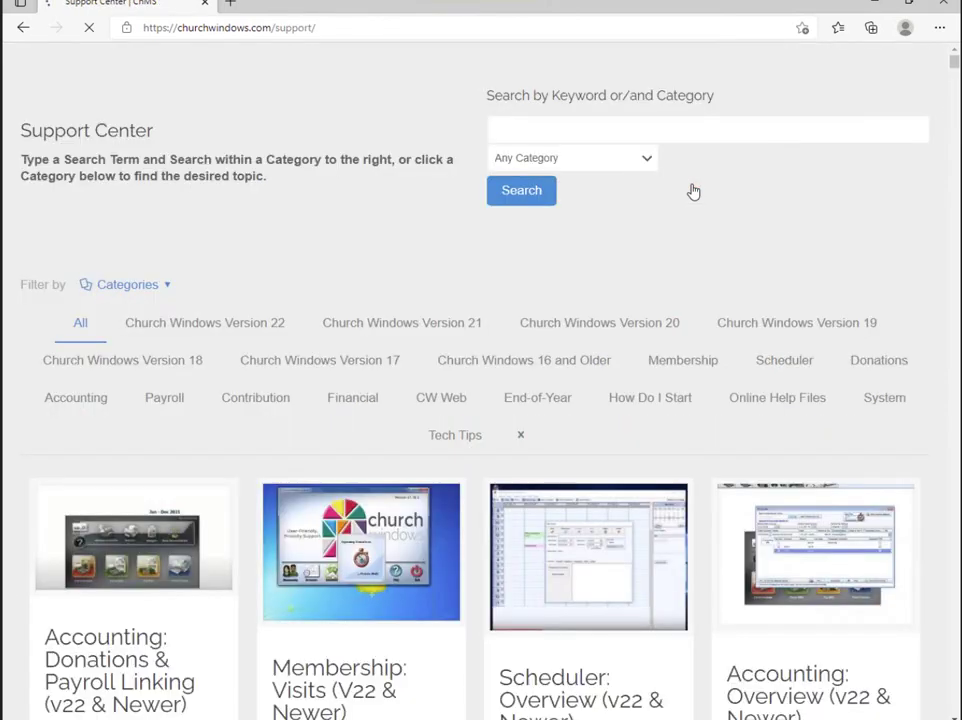
{"action": "scroll", "coordinate": [466, 414], "scroll_direction": "down", "scroll_amount": 3}
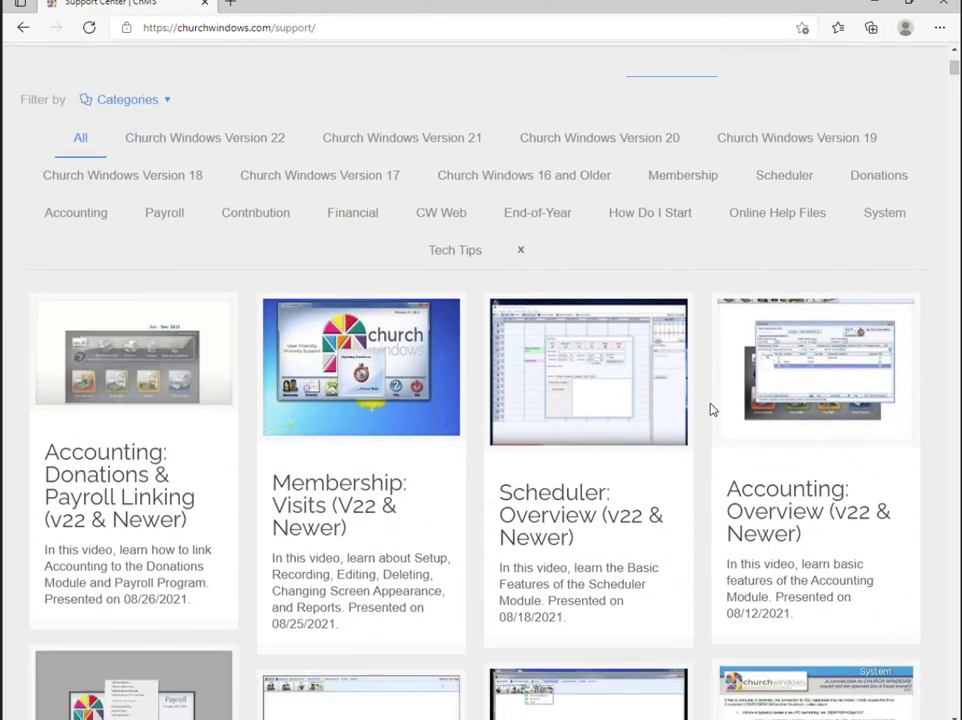
{"action": "scroll", "coordinate": [740, 510], "scroll_direction": "up", "scroll_amount": 3}
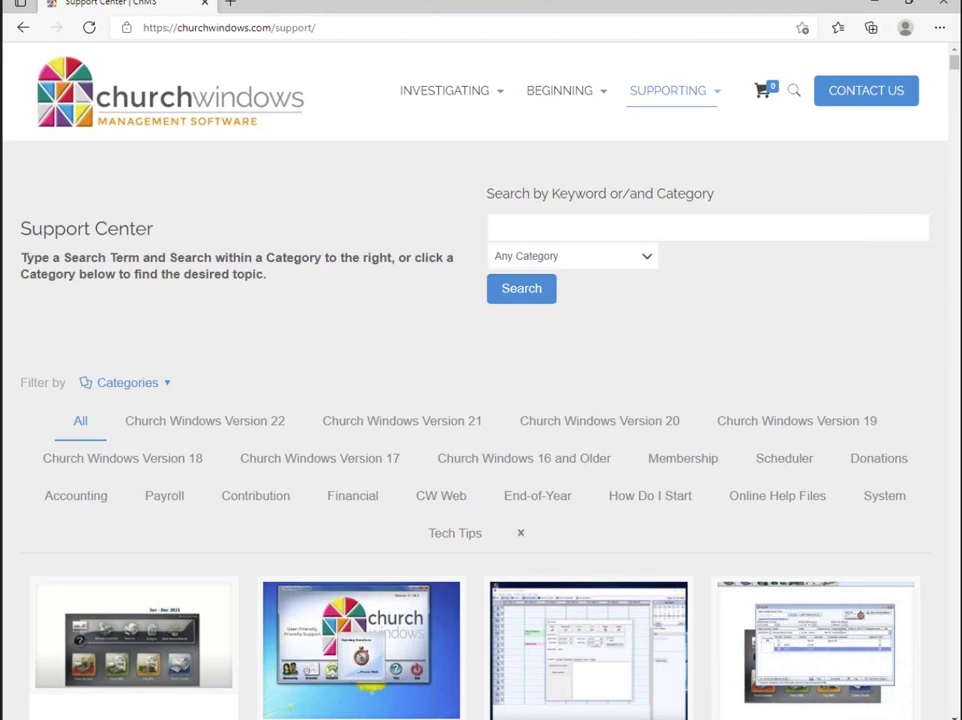
- Switch to the Church Windows software and open the Membership module's People window at full size
{"action": "left_click", "coordinate": [877, 10]}
{"action": "left_click_drag", "start_coordinate": [608, 152], "coordinate": [630, 185]}
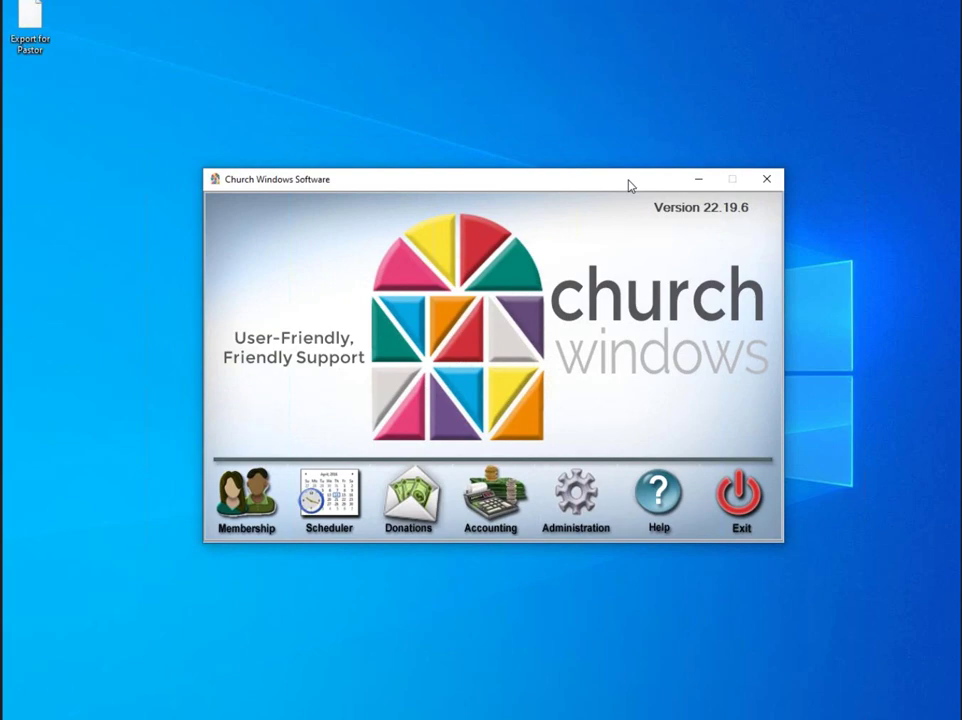
{"action": "left_click", "coordinate": [240, 508]}
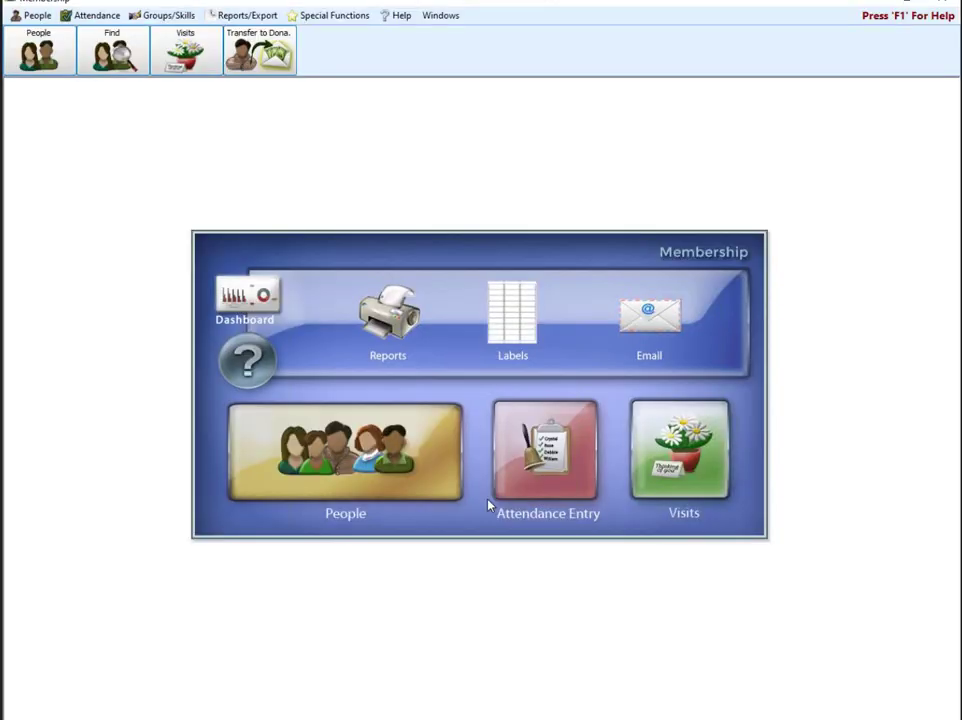
{"action": "left_click", "coordinate": [345, 443]}
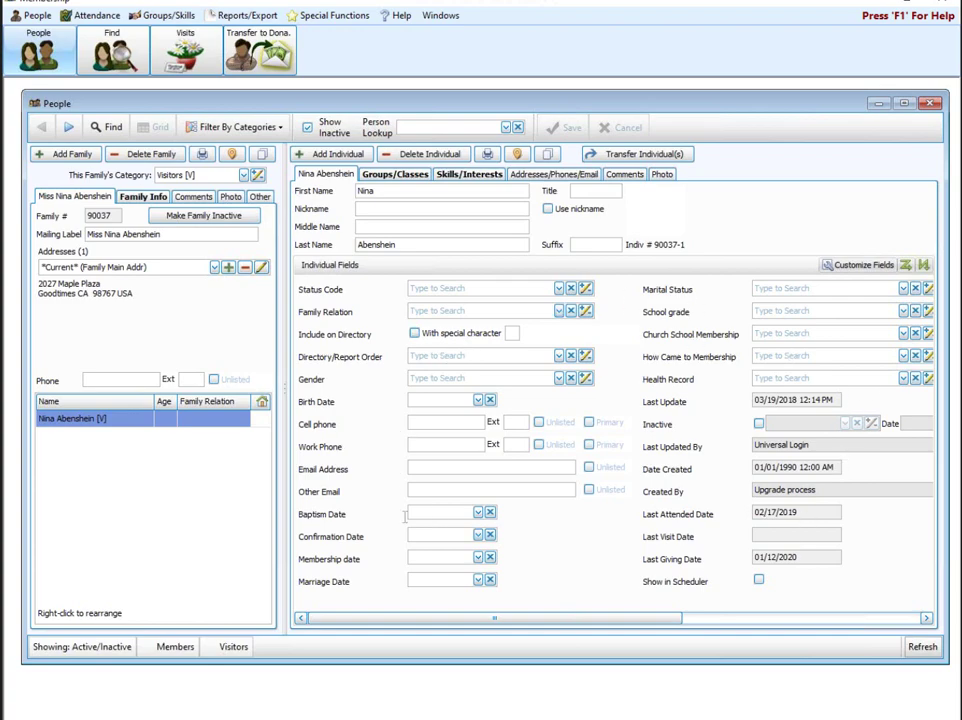
{"action": "left_click", "coordinate": [903, 103]}
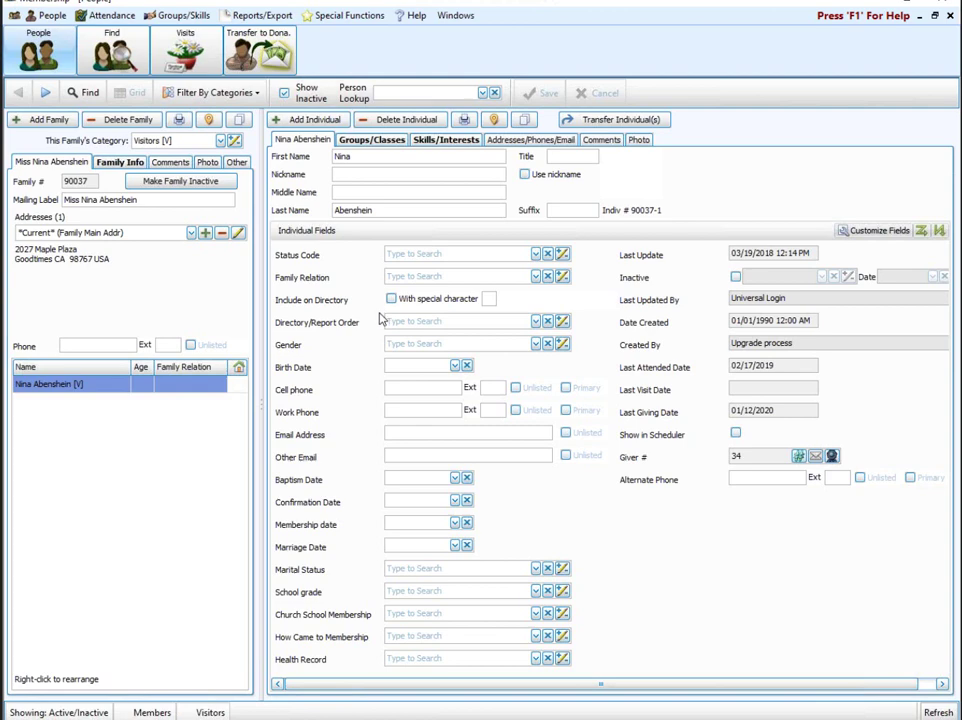
- Examine the individual's Birth Date calendar, Email Address field and Status Code choices without changing them
{"action": "left_click", "coordinate": [405, 368]}
{"action": "left_click", "coordinate": [455, 366]}
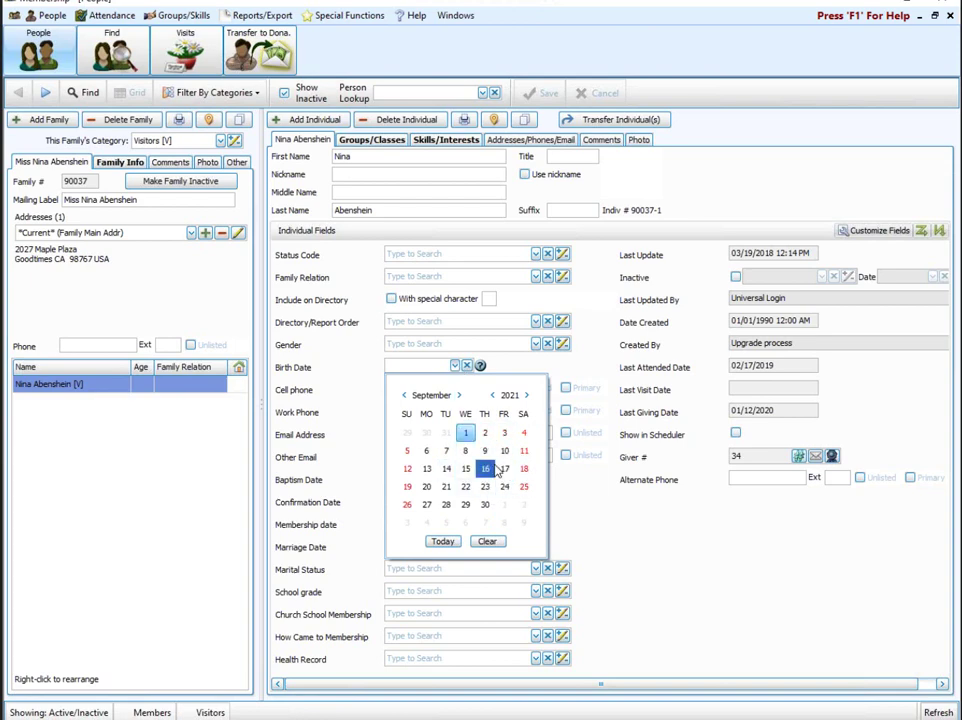
{"action": "left_click", "coordinate": [687, 584]}
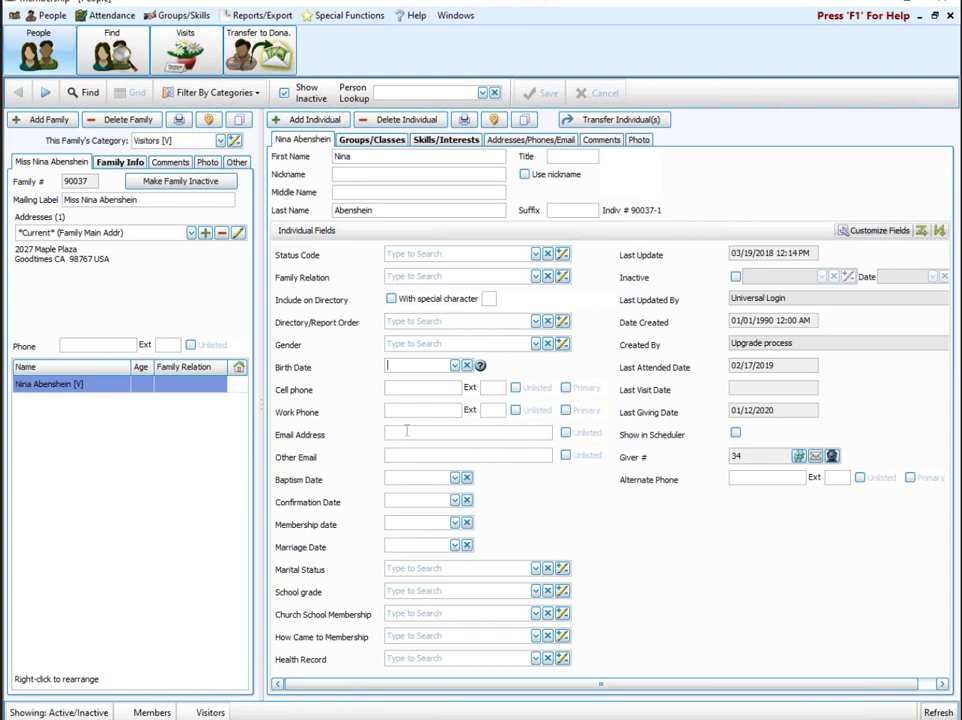
{"action": "left_click", "coordinate": [409, 433]}
{"action": "left_click", "coordinate": [536, 255]}
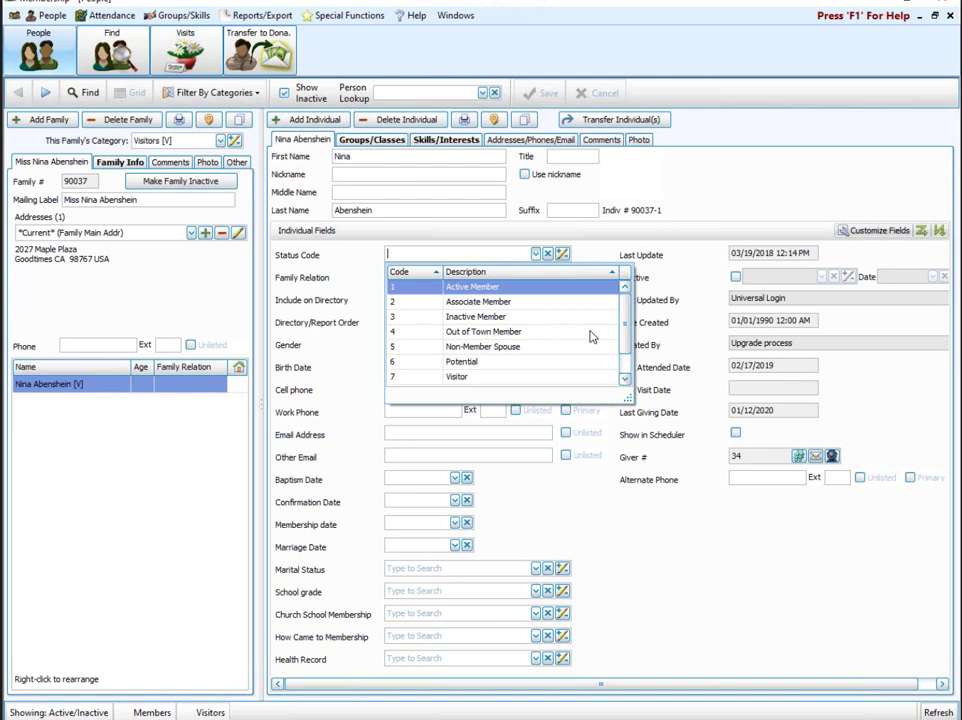
{"action": "left_click", "coordinate": [739, 588]}
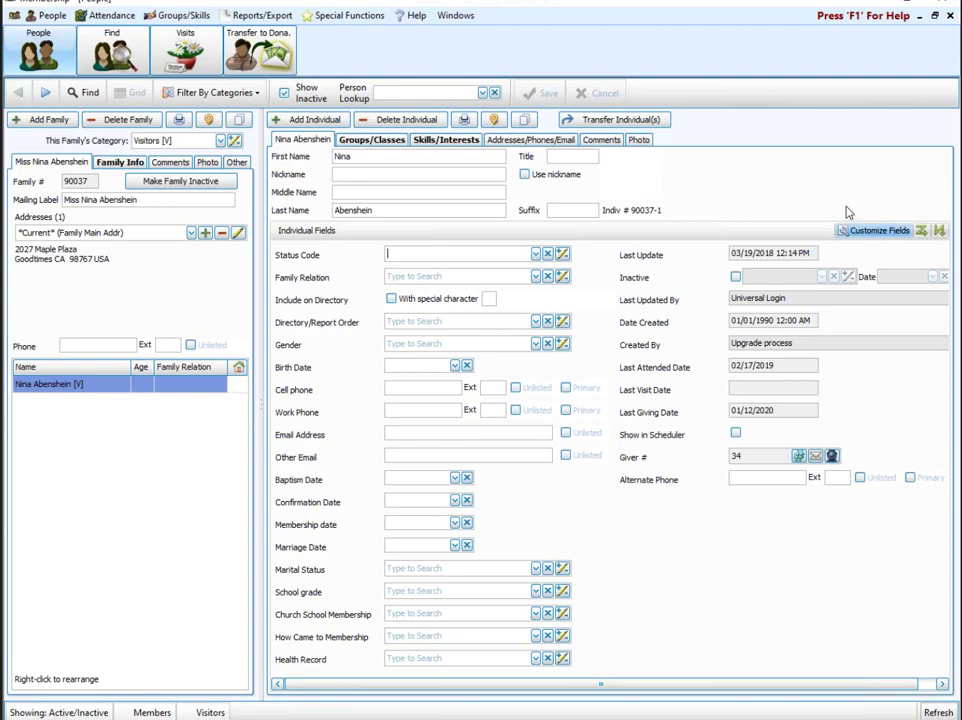
- View the Customize Fields list for the Visitors category and close it
{"action": "left_click", "coordinate": [889, 234]}
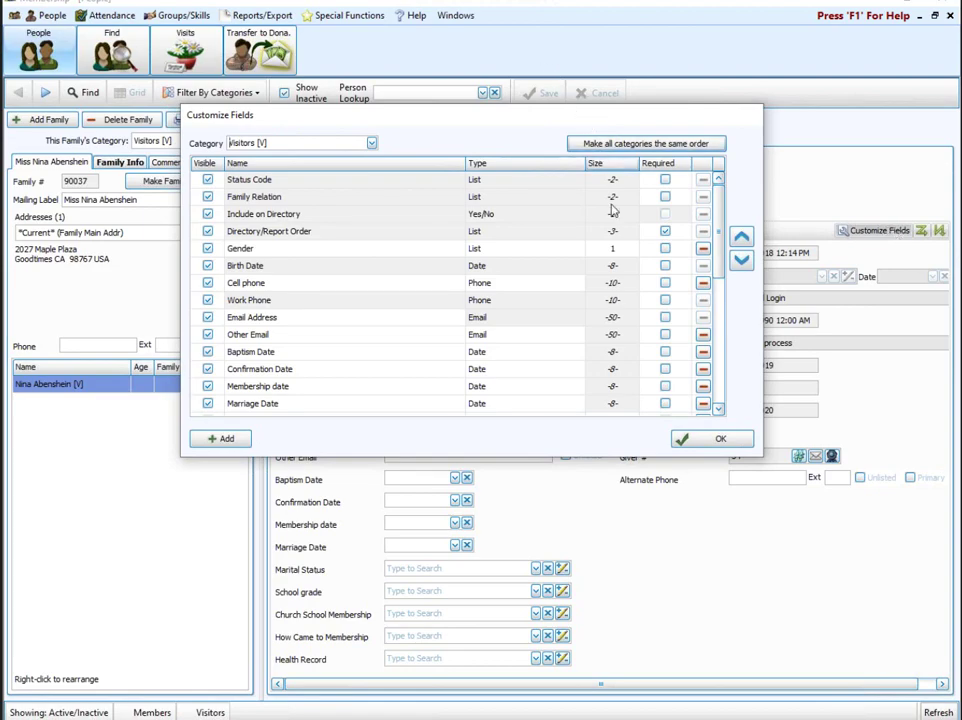
{"action": "left_click_drag", "start_coordinate": [574, 116], "coordinate": [387, 96]}
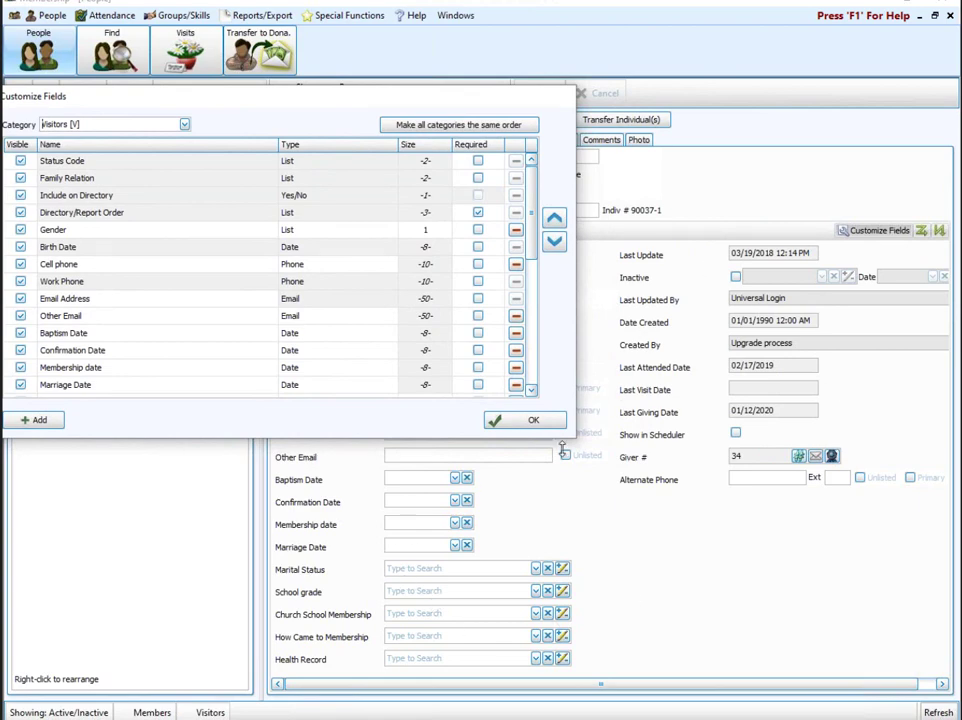
{"action": "left_click", "coordinate": [540, 420]}
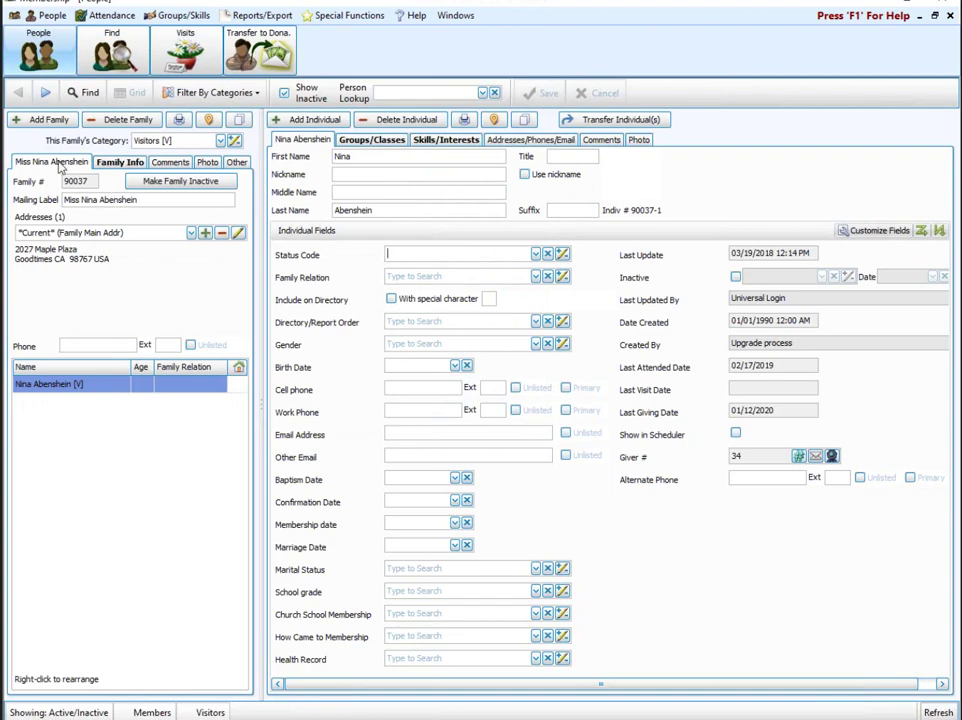
- Browse forward through the family records and return to the family in the Members category
{"action": "left_click", "coordinate": [46, 92]}
{"action": "left_click", "coordinate": [46, 92]}
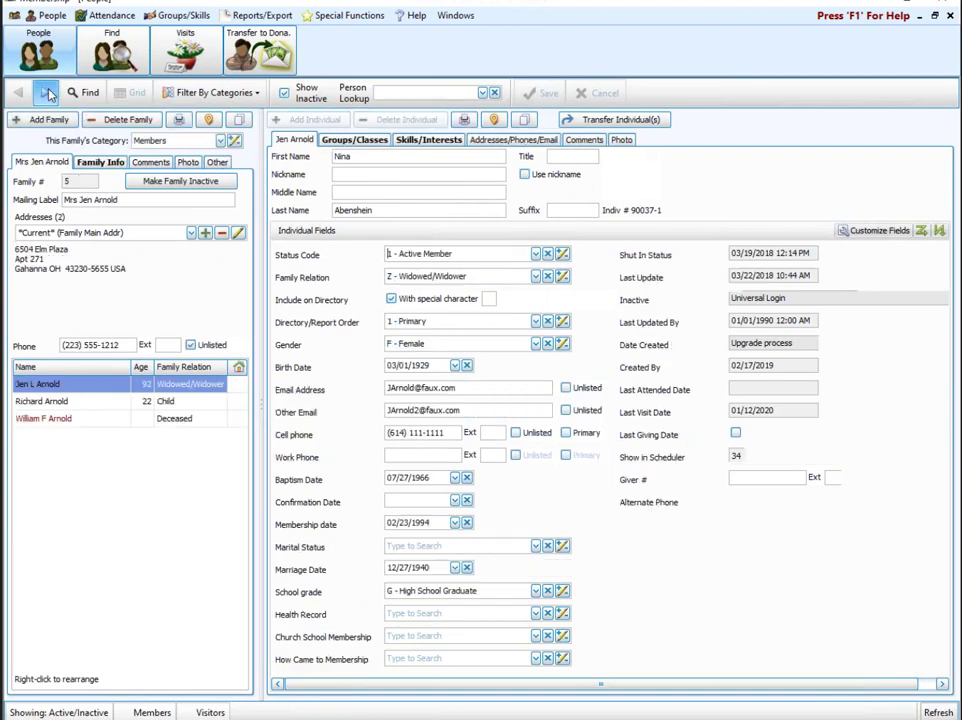
{"action": "left_click", "coordinate": [47, 94]}
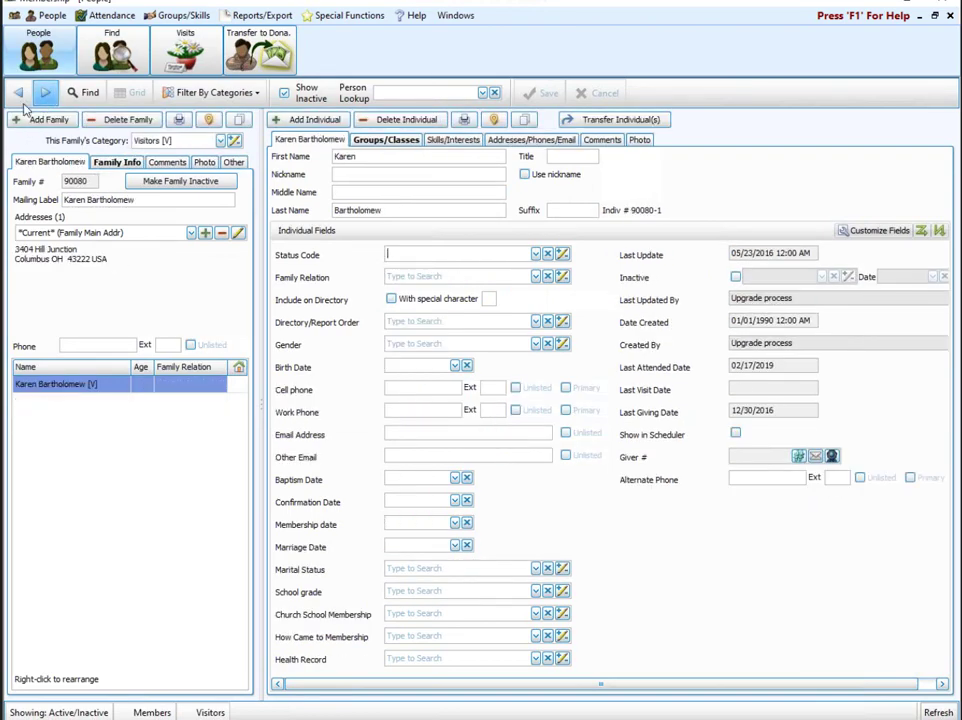
{"action": "left_click", "coordinate": [18, 93]}
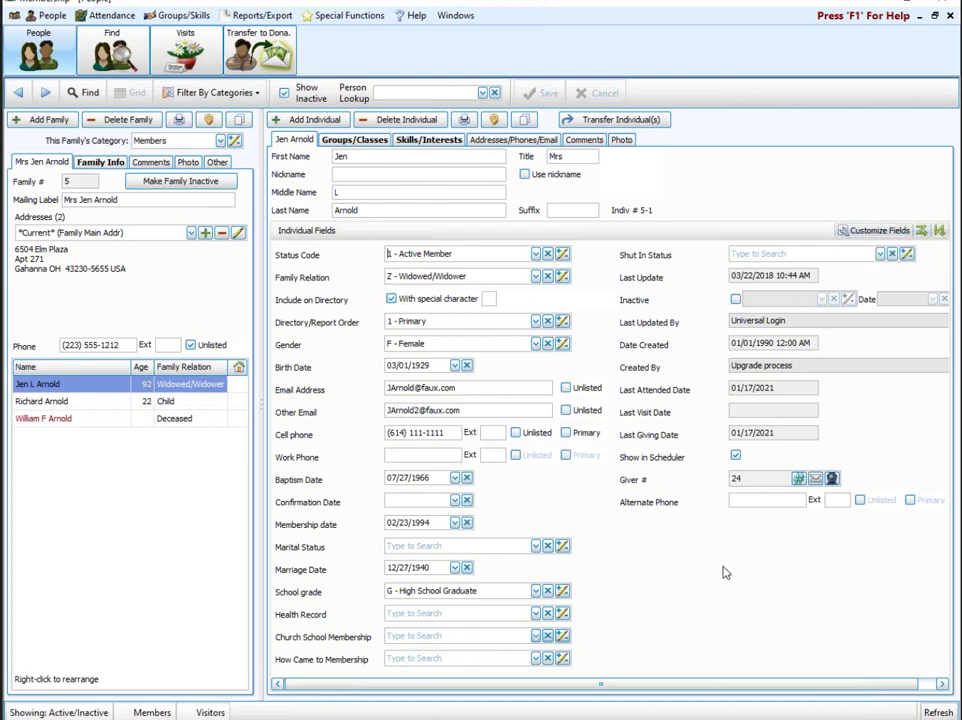
- Open Customize Fields for the Members category and select the Baptism Date field
{"action": "left_click", "coordinate": [878, 232]}
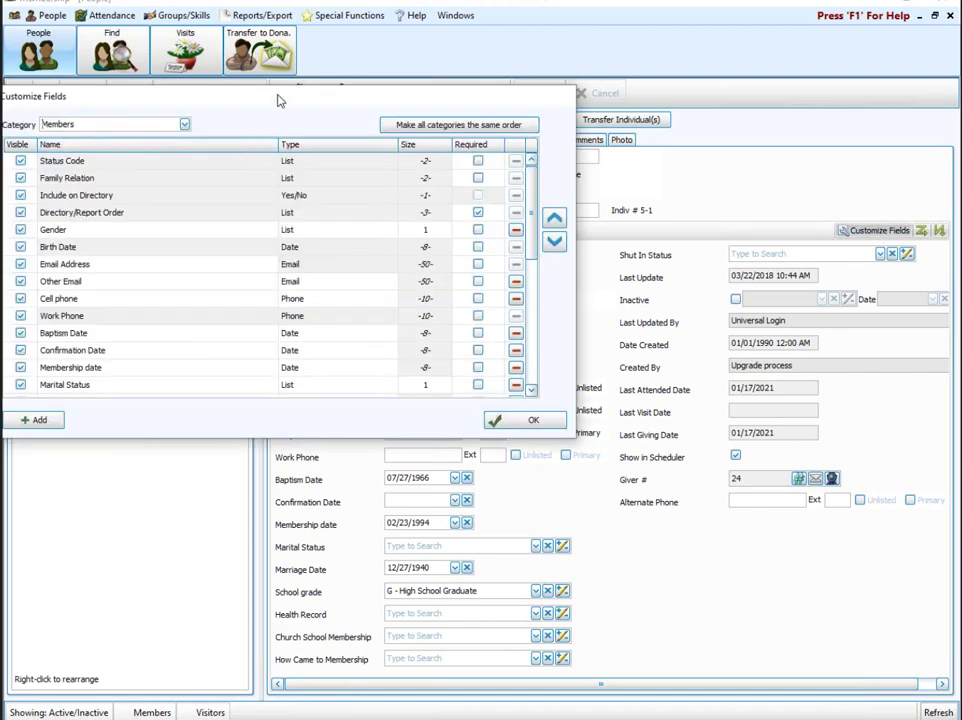
{"action": "left_click_drag", "start_coordinate": [277, 97], "coordinate": [370, 313]}
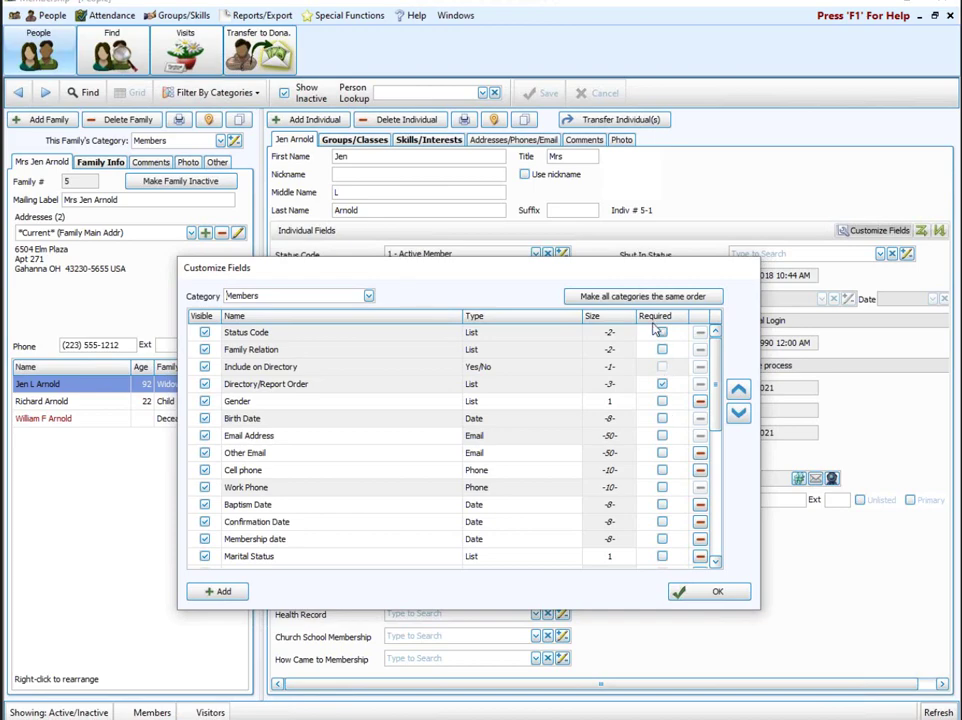
{"action": "left_click", "coordinate": [661, 386]}
{"action": "left_click", "coordinate": [342, 504]}
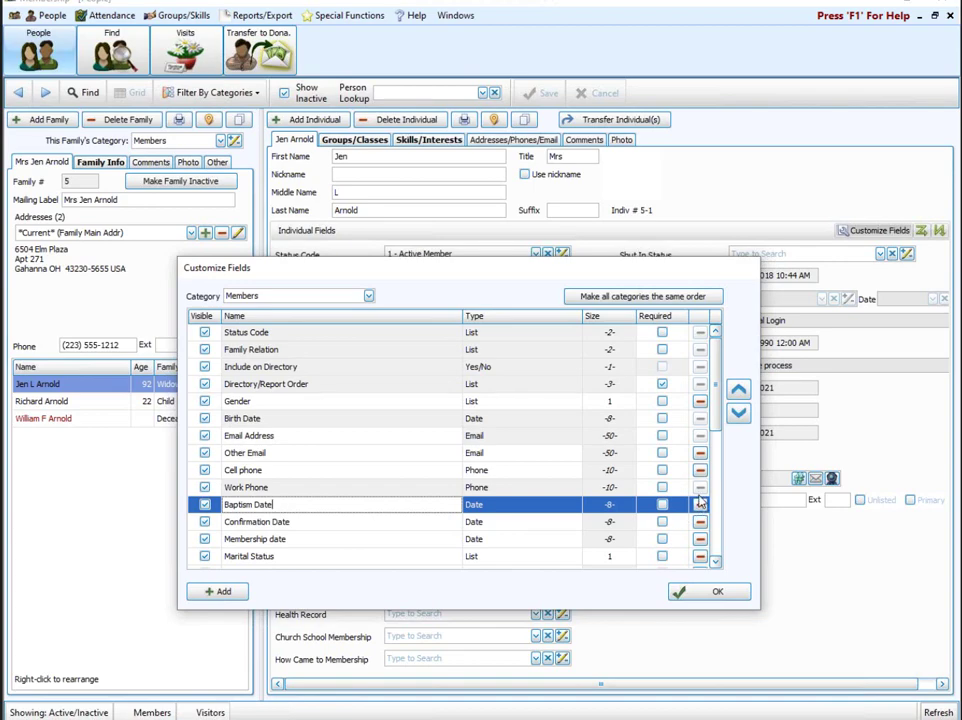
- Compare the Members field list with the fields on the individual's record and look through the list
{"action": "left_click_drag", "start_coordinate": [436, 273], "coordinate": [297, 116]}
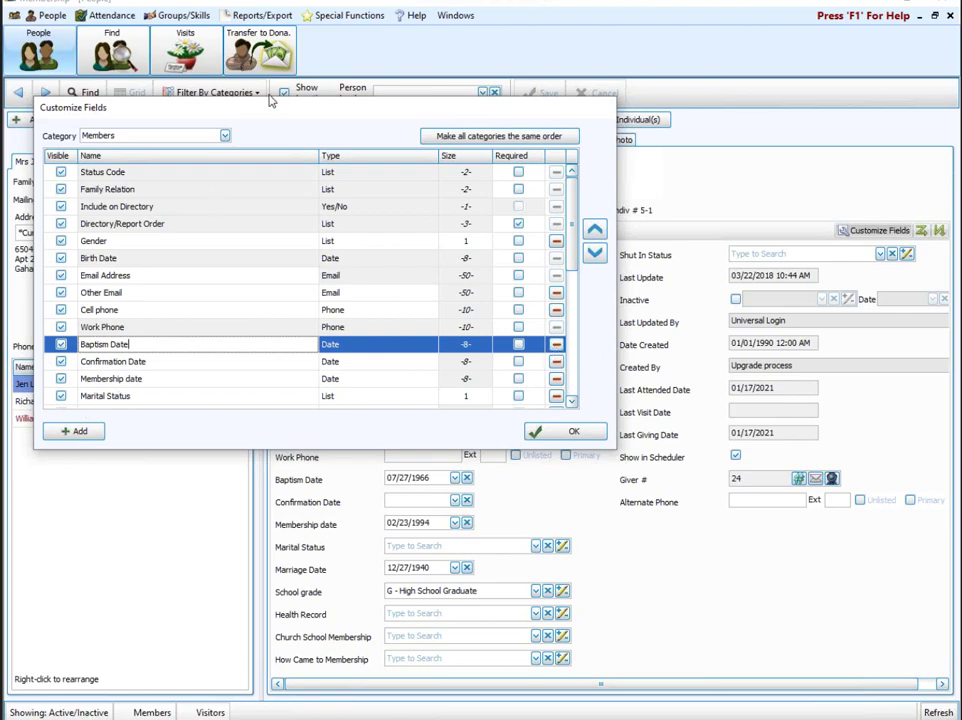
{"action": "left_click_drag", "start_coordinate": [250, 107], "coordinate": [427, 219]}
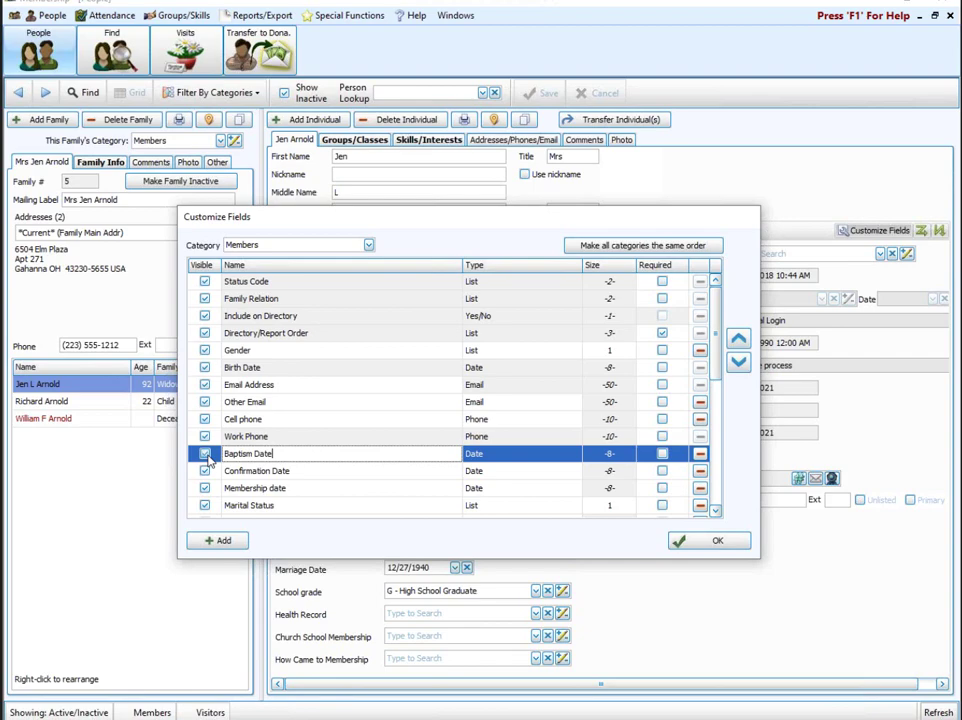
{"action": "left_click_drag", "start_coordinate": [350, 212], "coordinate": [227, 77]}
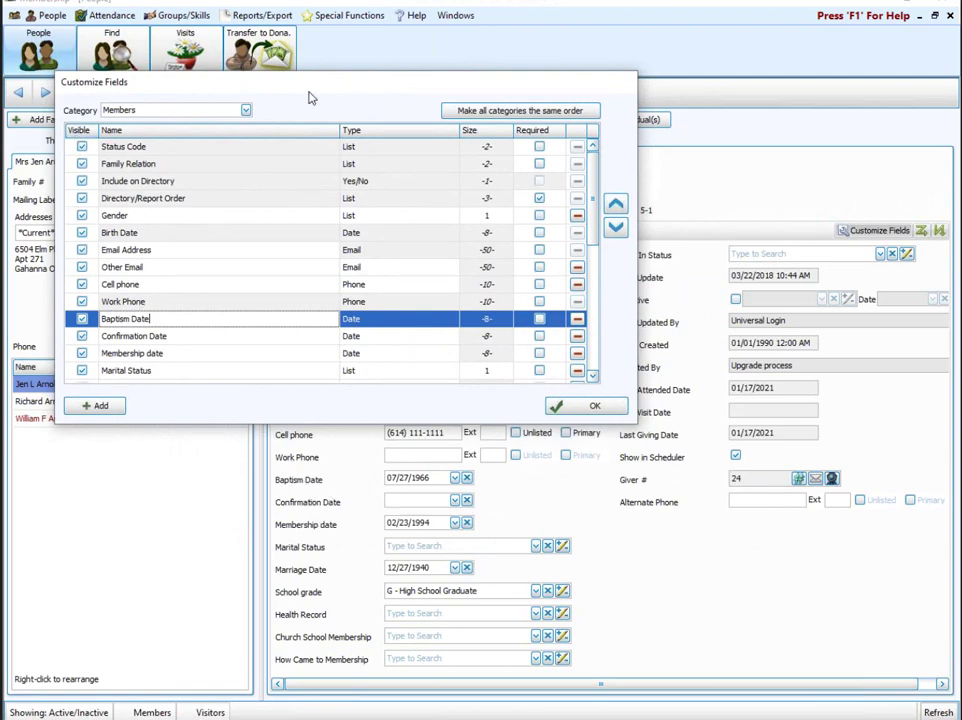
{"action": "left_click_drag", "start_coordinate": [331, 82], "coordinate": [459, 234]}
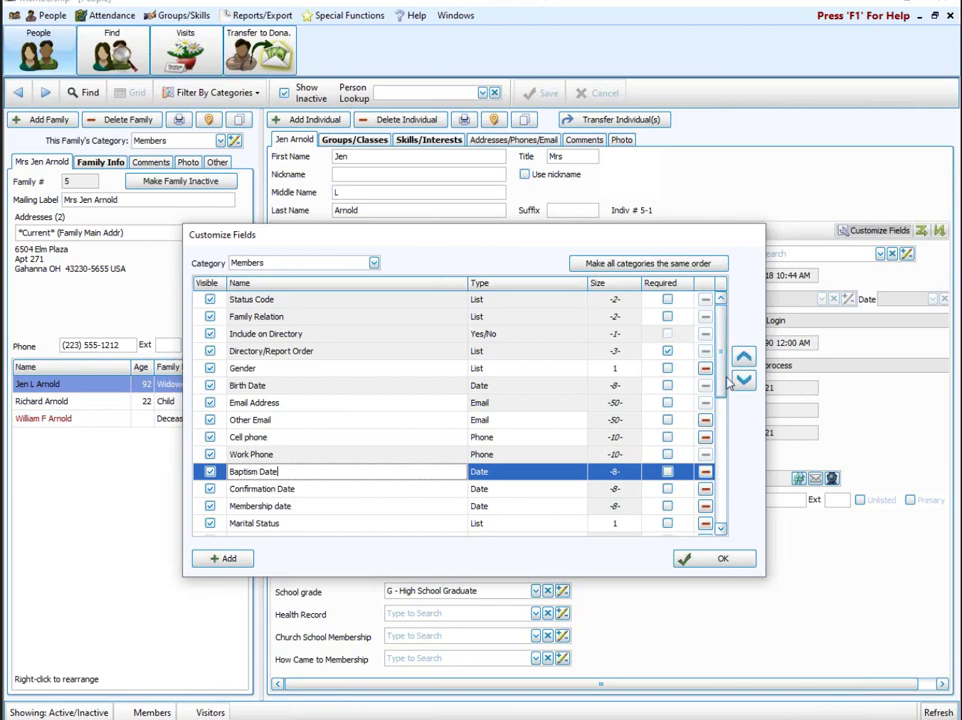
{"action": "left_click_drag", "start_coordinate": [718, 367], "coordinate": [716, 333]}
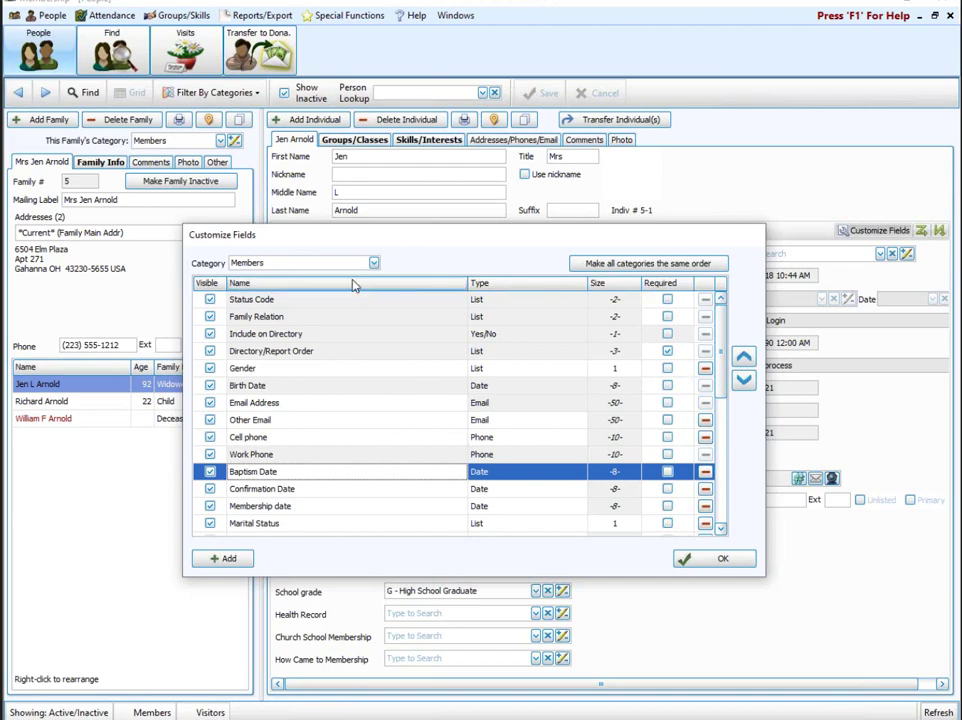
- Add a Yes/No field named New Member Class to the Members category and confirm the field changes
{"action": "left_click", "coordinate": [227, 561]}
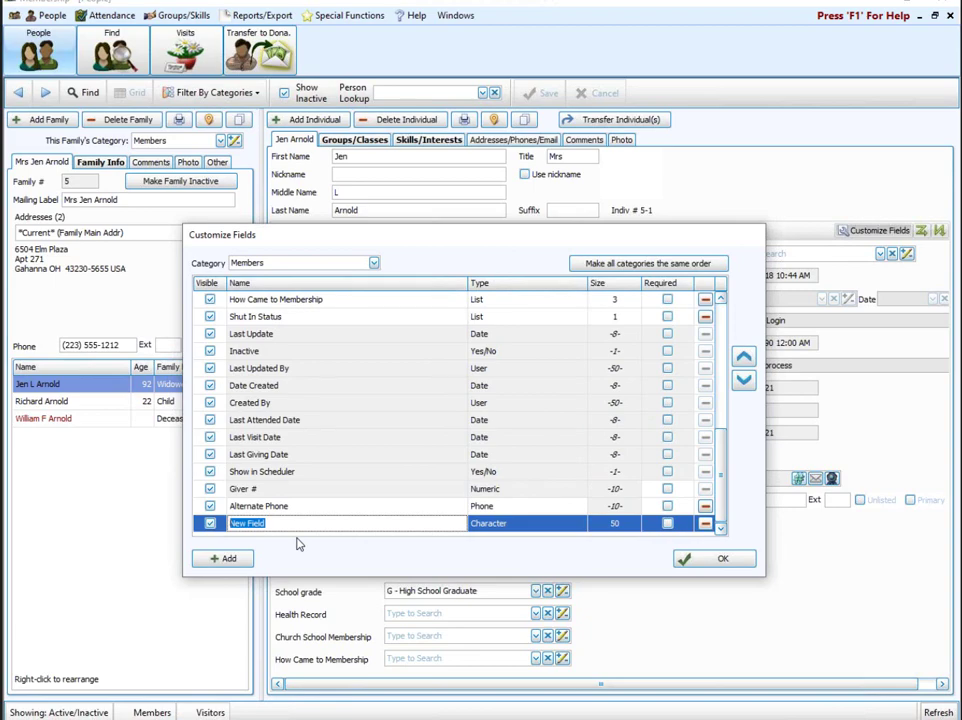
{"action": "type", "text": "New"}
{"action": "left_click", "coordinate": [557, 524]}
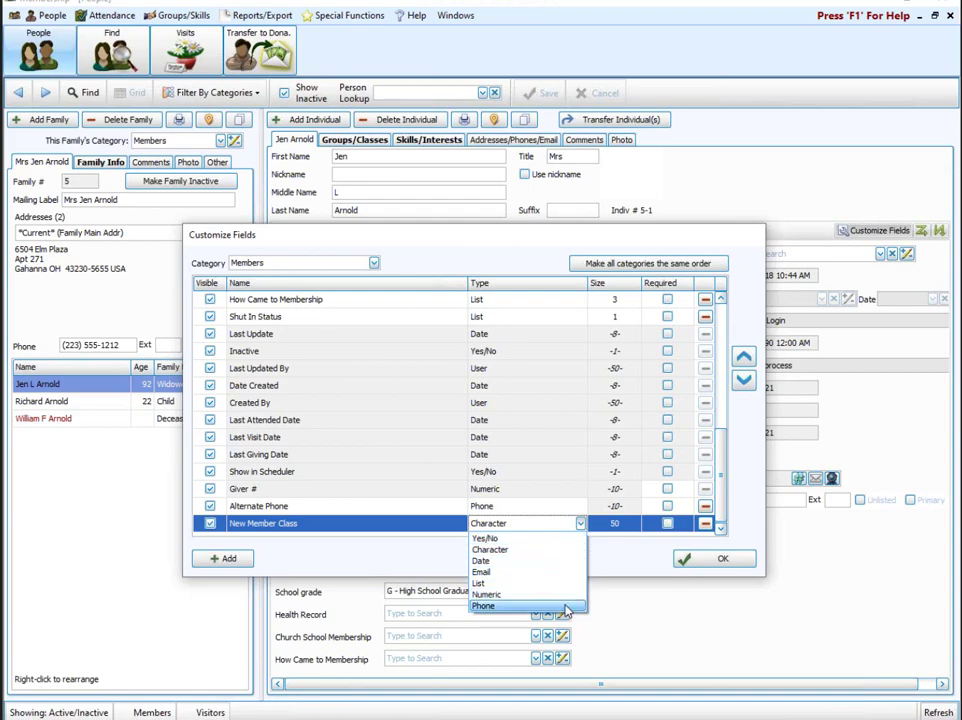
{"action": "left_click", "coordinate": [560, 541]}
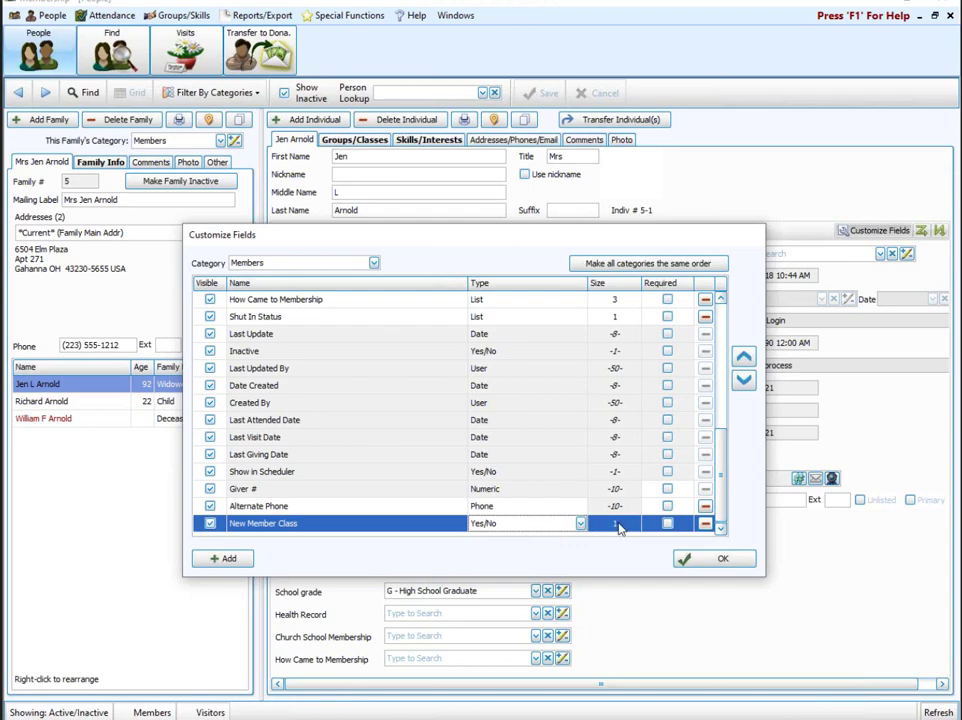
{"action": "left_click", "coordinate": [724, 559]}
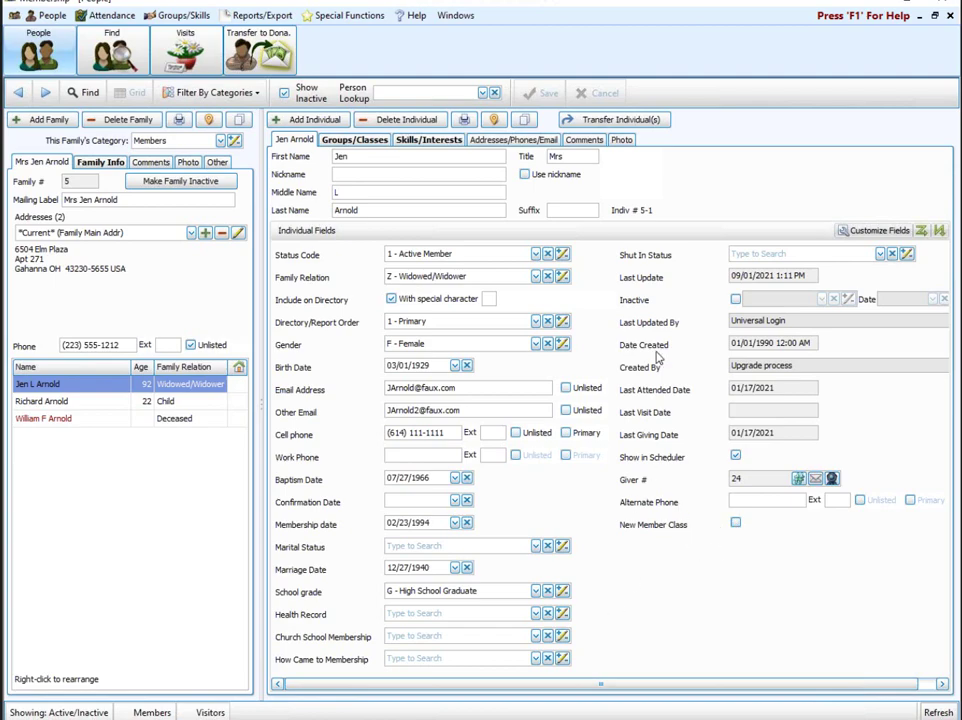
- Reopen Customize Fields for Members and move New Member Class up to directly below Shut In Status
{"action": "left_click", "coordinate": [873, 231]}
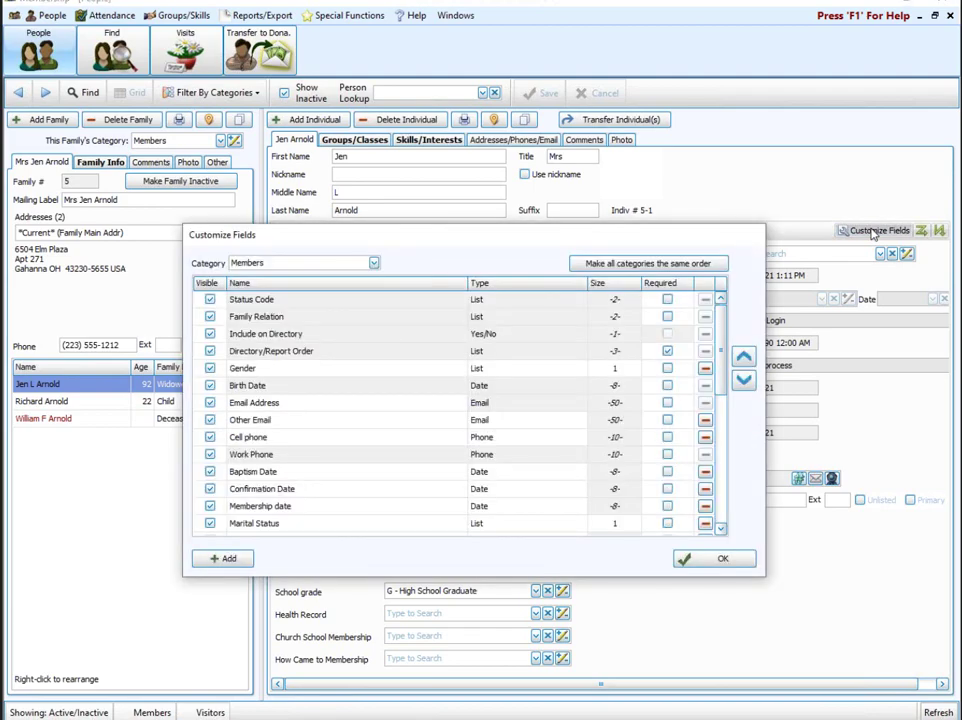
{"action": "scroll", "coordinate": [639, 408], "scroll_direction": "down", "scroll_amount": 3}
{"action": "left_click", "coordinate": [616, 452]}
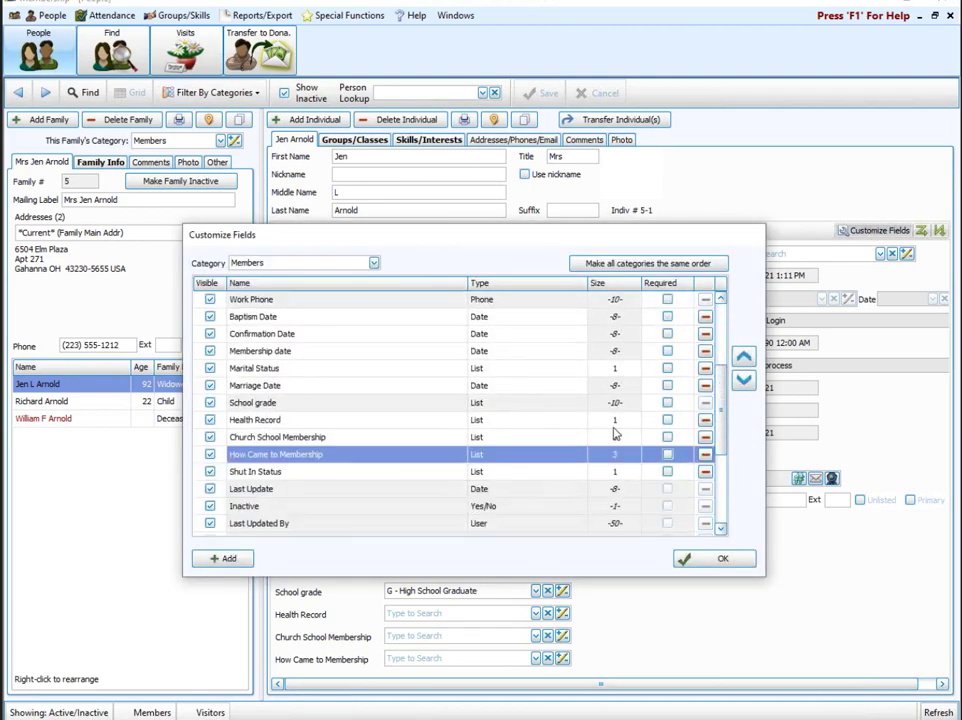
{"action": "scroll", "coordinate": [560, 460], "scroll_direction": "down", "scroll_amount": 2}
{"action": "scroll", "coordinate": [505, 484], "scroll_direction": "down", "scroll_amount": 2}
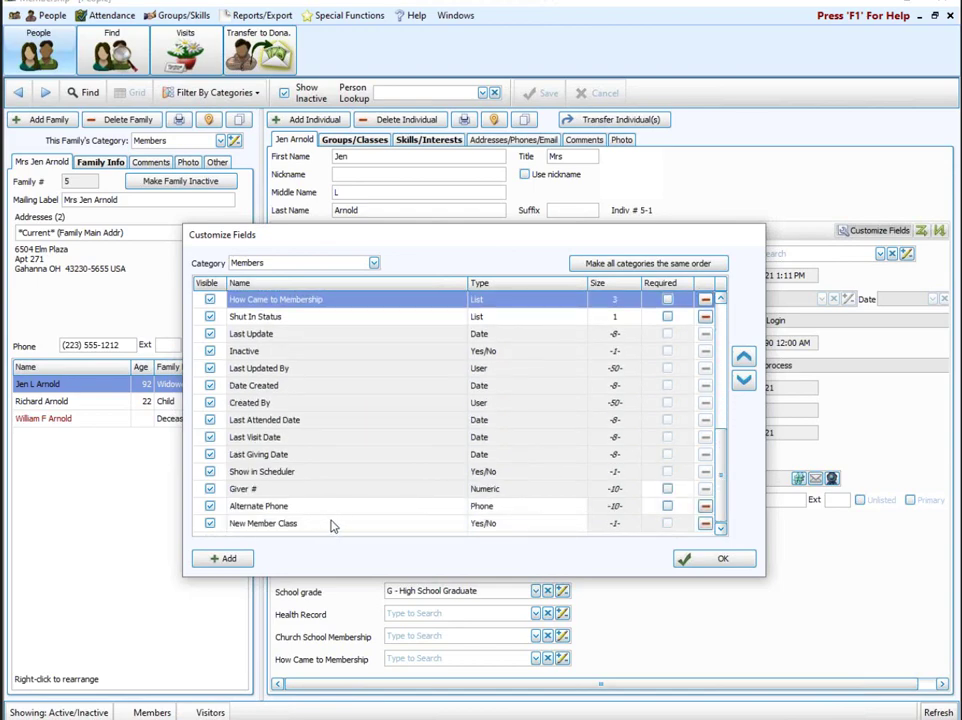
{"action": "left_click", "coordinate": [333, 523]}
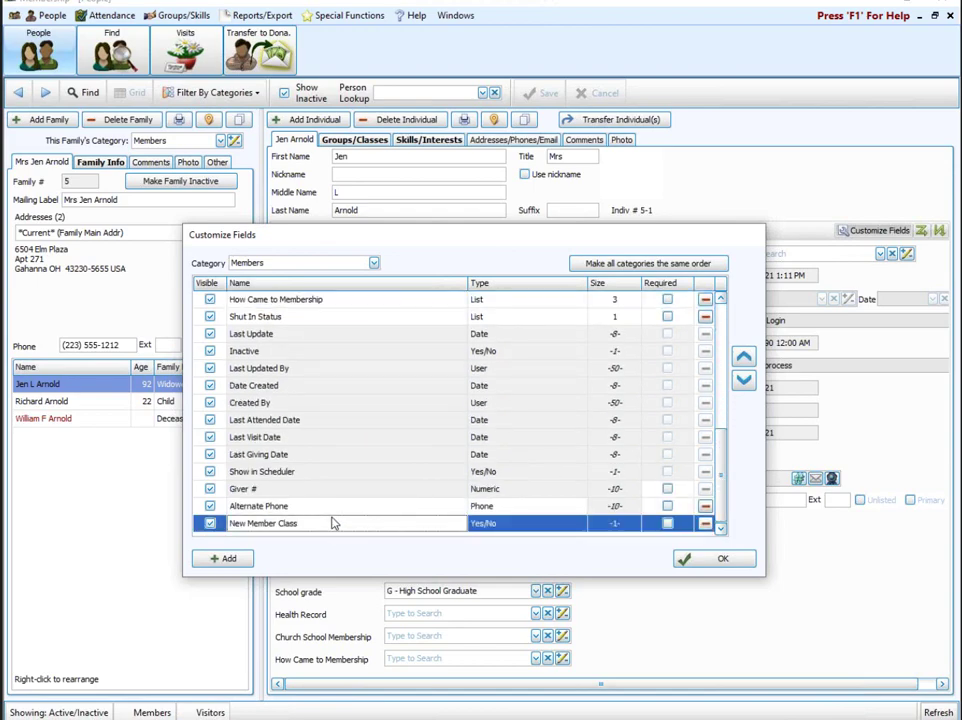
{"action": "left_click", "coordinate": [744, 358]}
{"action": "left_click", "coordinate": [744, 358]}
{"action": "left_click", "coordinate": [744, 358]}
{"action": "left_click", "coordinate": [744, 358]}
{"action": "left_click", "coordinate": [744, 358]}
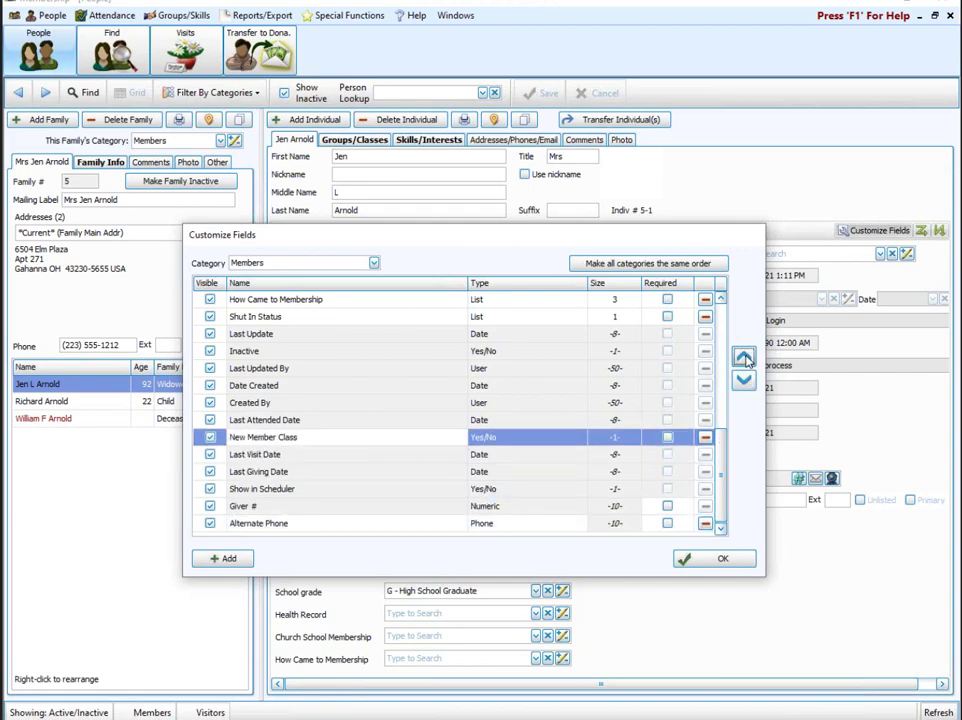
{"action": "left_click", "coordinate": [744, 358]}
{"action": "left_click", "coordinate": [744, 358]}
{"action": "left_click", "coordinate": [744, 358]}
{"action": "left_click", "coordinate": [744, 358]}
{"action": "left_click", "coordinate": [744, 358]}
{"action": "left_click", "coordinate": [744, 358]}
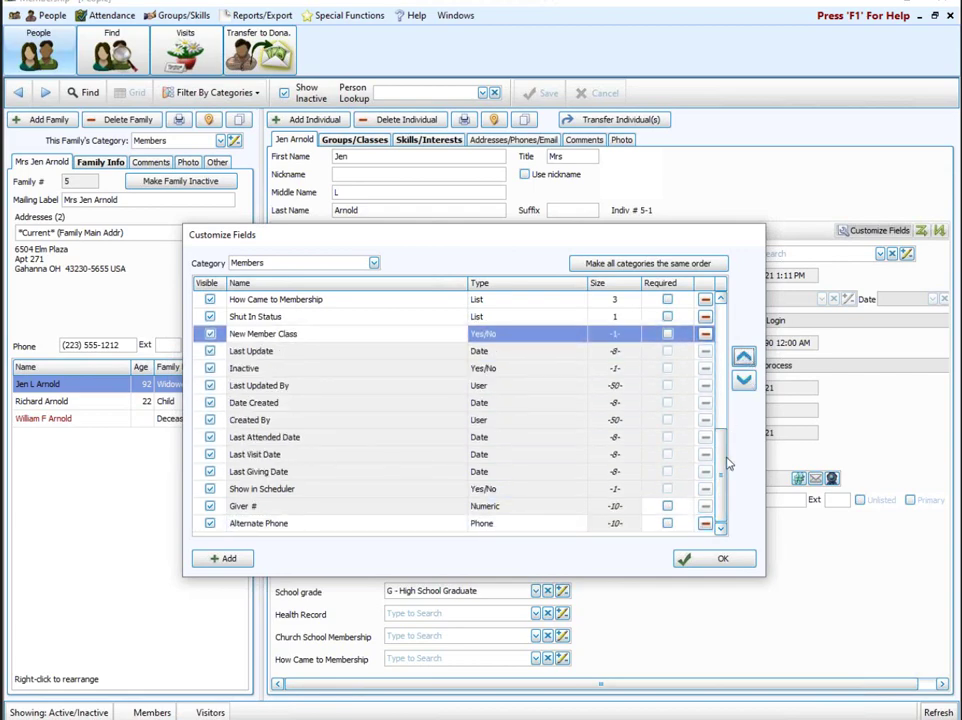
- Move the New Member Class field above Shut In Status and apply the new field order
{"action": "scroll", "coordinate": [716, 450], "scroll_direction": "up", "scroll_amount": 1}
{"action": "scroll", "coordinate": [716, 450], "scroll_direction": "up", "scroll_amount": 5}
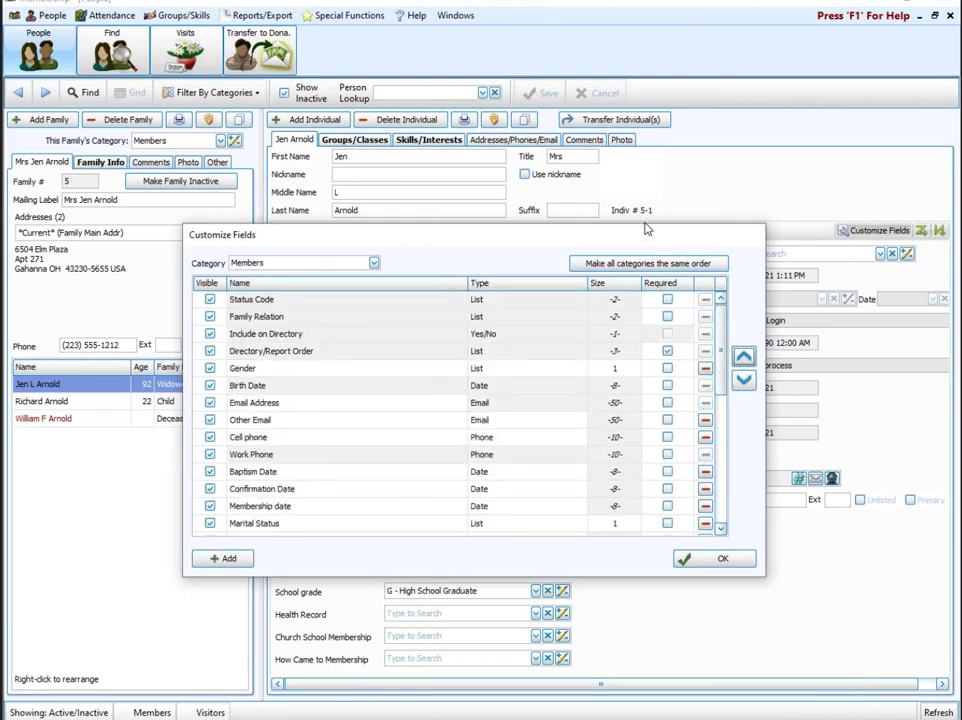
{"action": "mouse_move", "coordinate": [645, 229]}
{"action": "left_mouse_down"}
{"action": "mouse_move", "coordinate": [646, 144]}
{"action": "mouse_move", "coordinate": [658, 241]}
{"action": "left_mouse_up"}
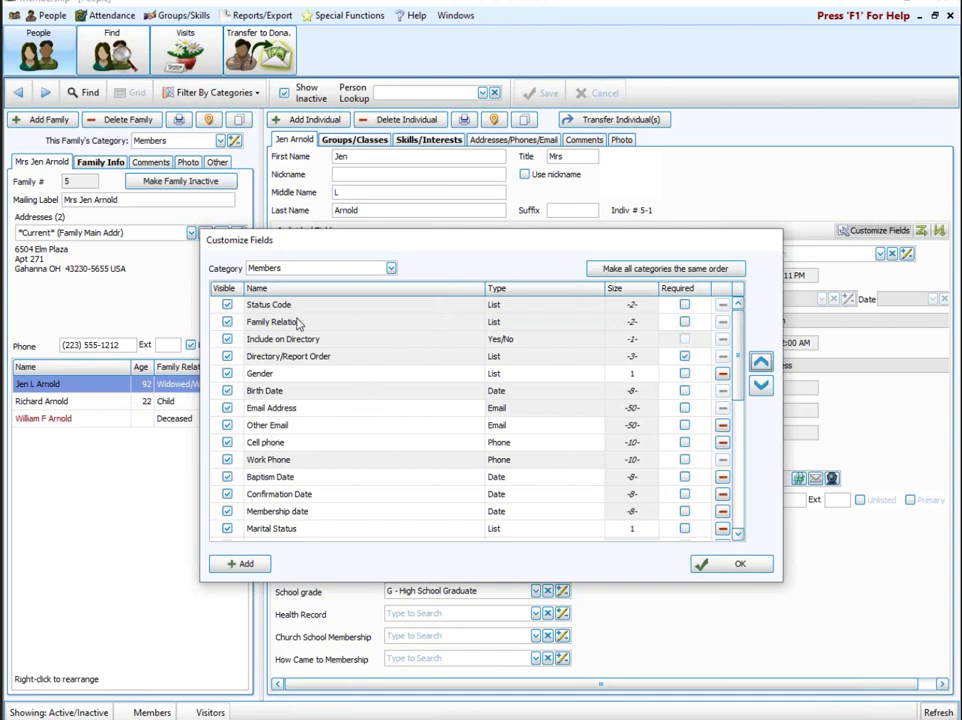
{"action": "scroll", "coordinate": [738, 410], "scroll_direction": "down", "scroll_amount": 1}
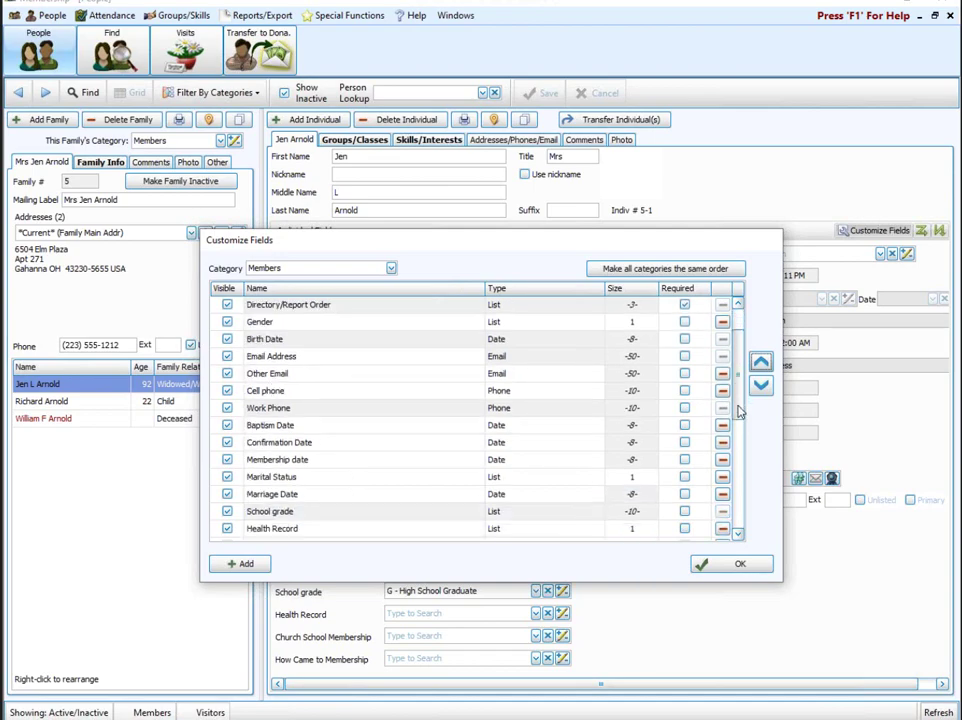
{"action": "scroll", "coordinate": [738, 415], "scroll_direction": "down", "scroll_amount": 2}
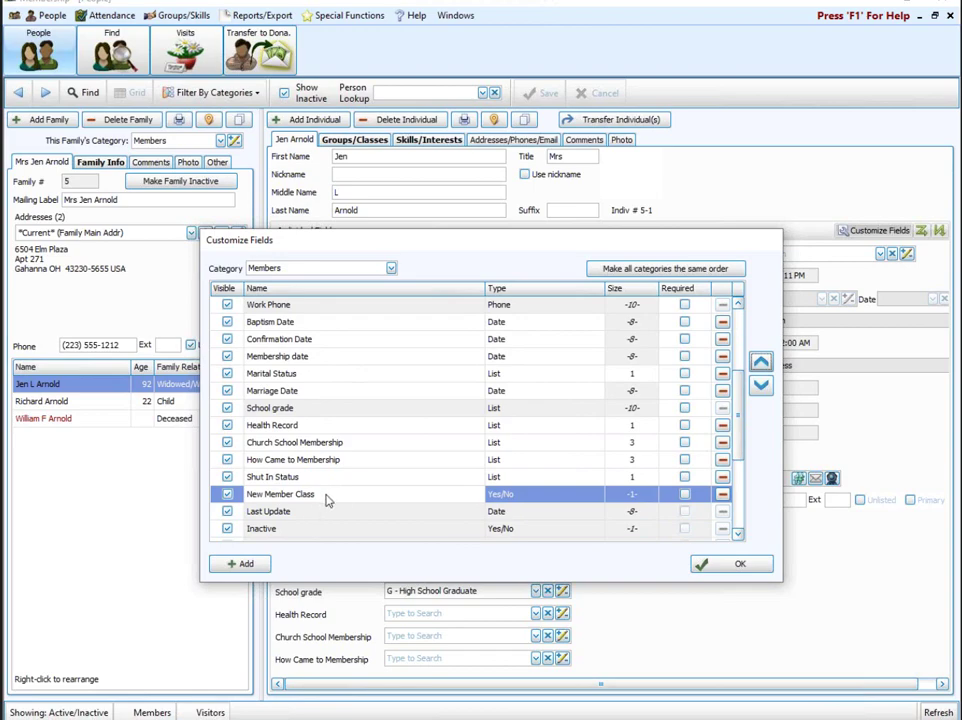
{"action": "left_click", "coordinate": [762, 365]}
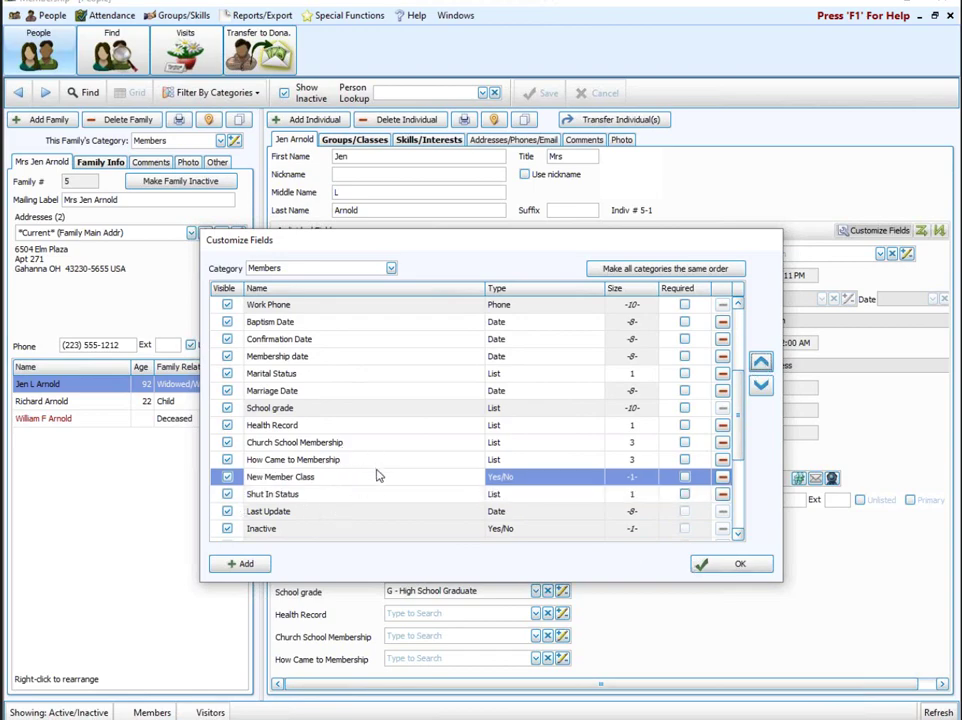
{"action": "left_click", "coordinate": [741, 567]}
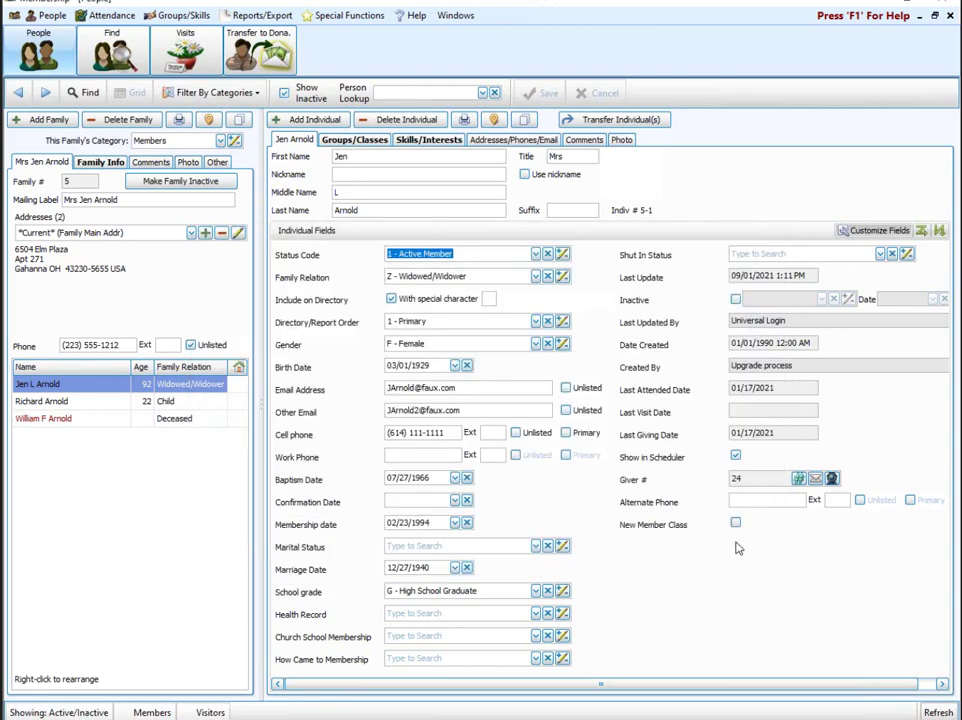
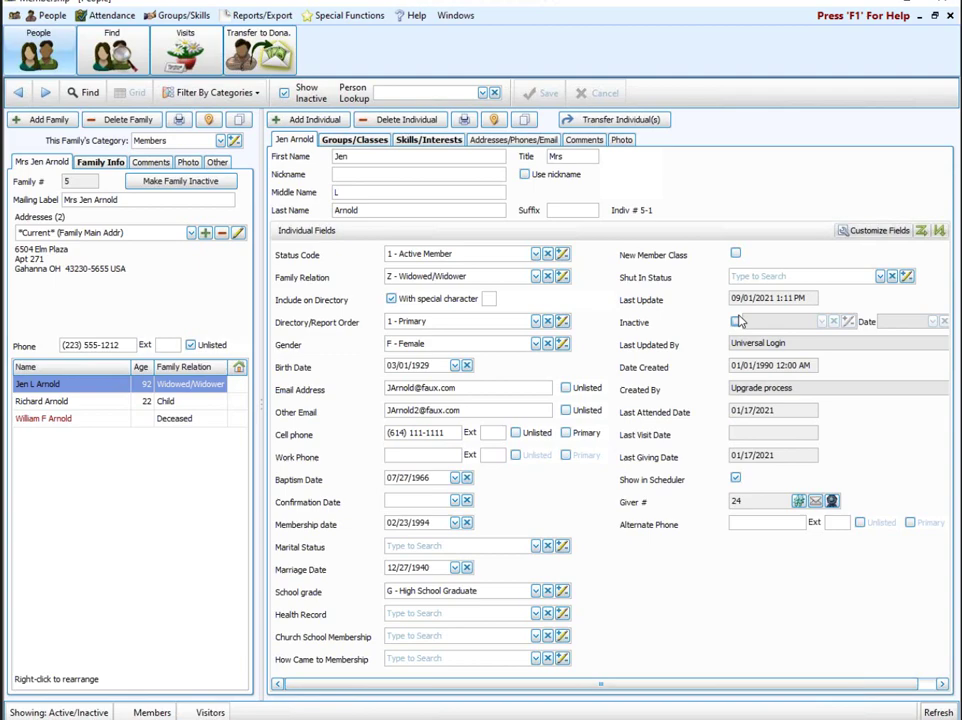
- View the Status Code choices on the individual's record and open the Maintain Status Codes list
{"action": "left_click", "coordinate": [536, 254]}
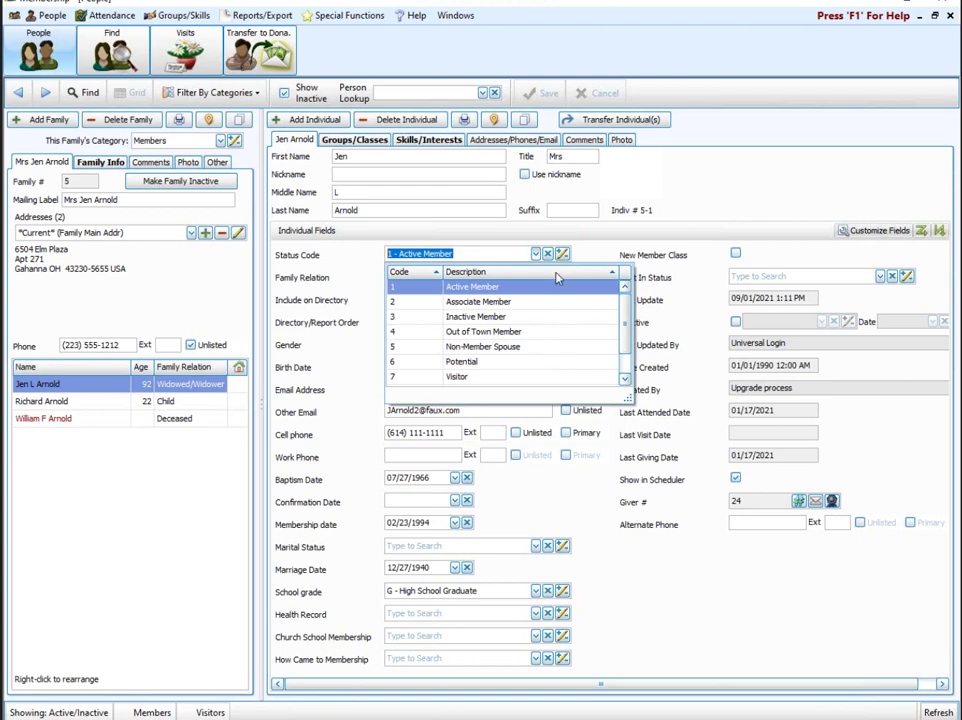
{"action": "left_click", "coordinate": [597, 252]}
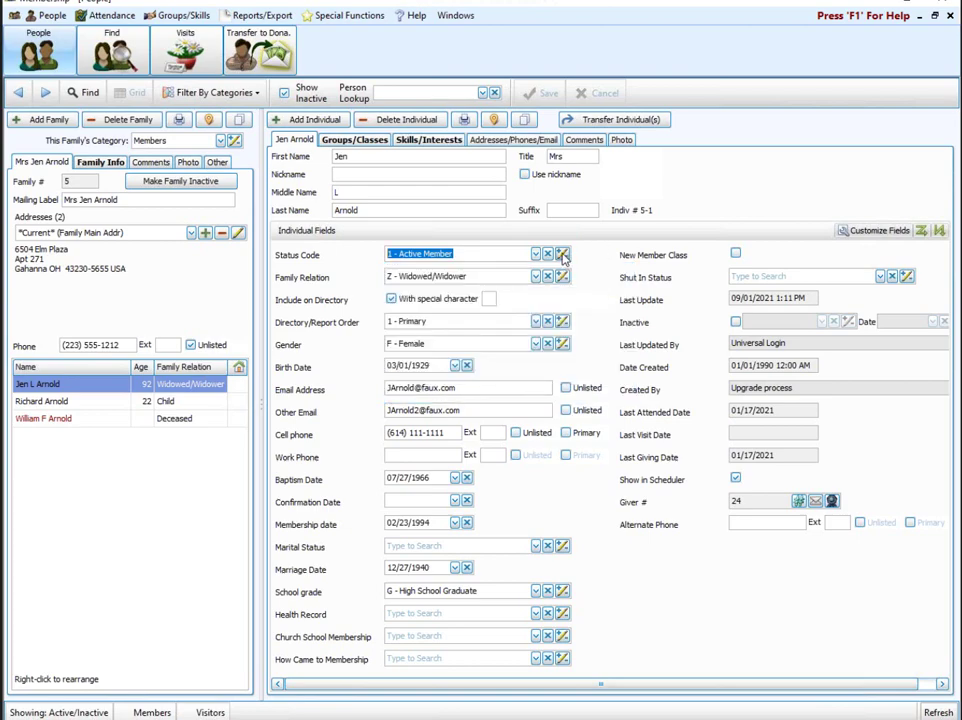
{"action": "left_click", "coordinate": [563, 256]}
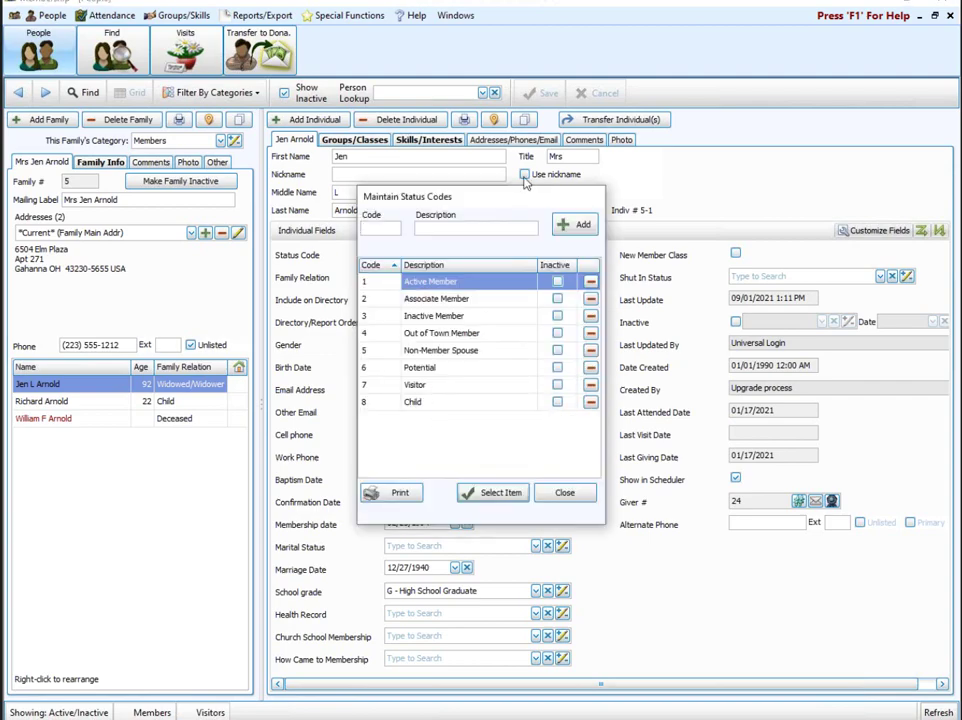
{"action": "left_click_drag", "start_coordinate": [537, 206], "coordinate": [548, 298]}
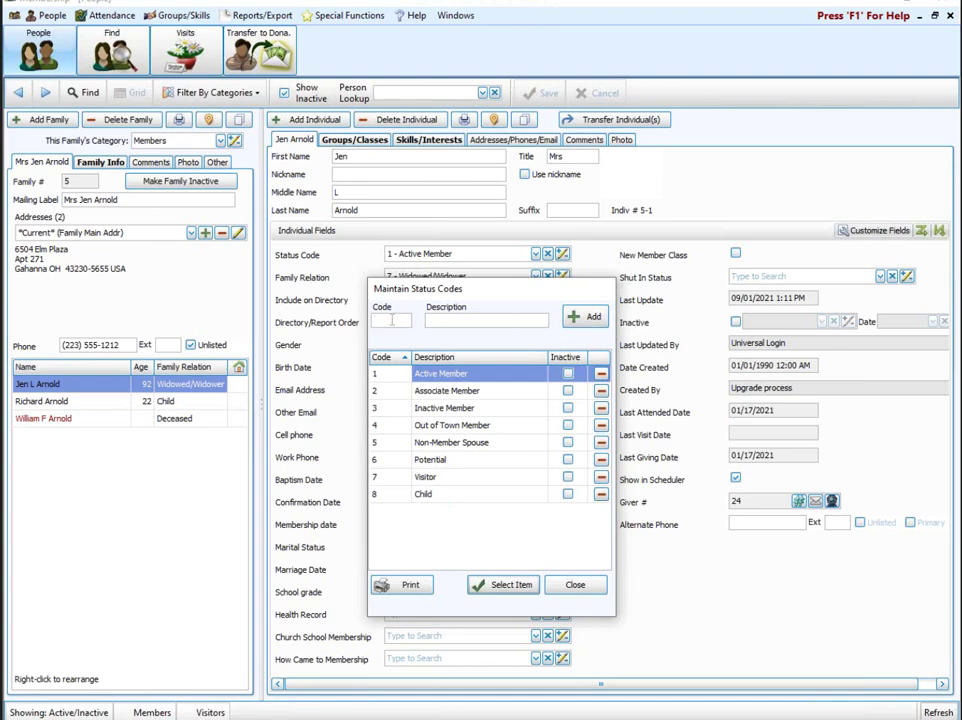
{"action": "type", "text": "9"}
{"action": "key", "text": "shift+Tab"}
{"action": "key", "text": "BackSpace"}
- Mark the Potential status code as inactive and close the status code list
{"action": "left_click", "coordinate": [567, 466]}
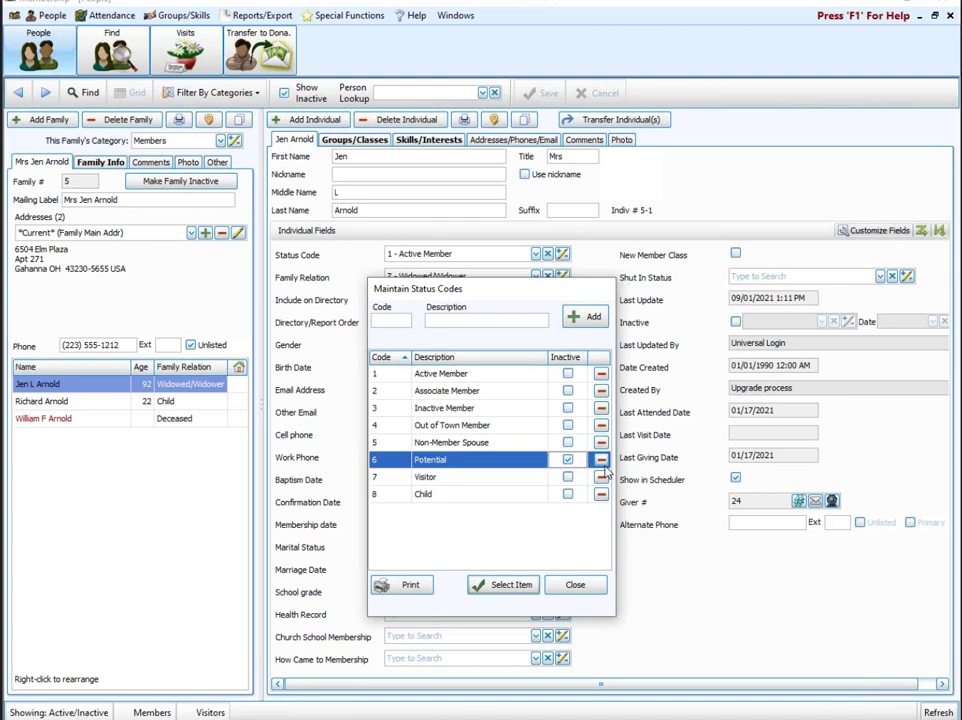
{"action": "left_click", "coordinate": [584, 592]}
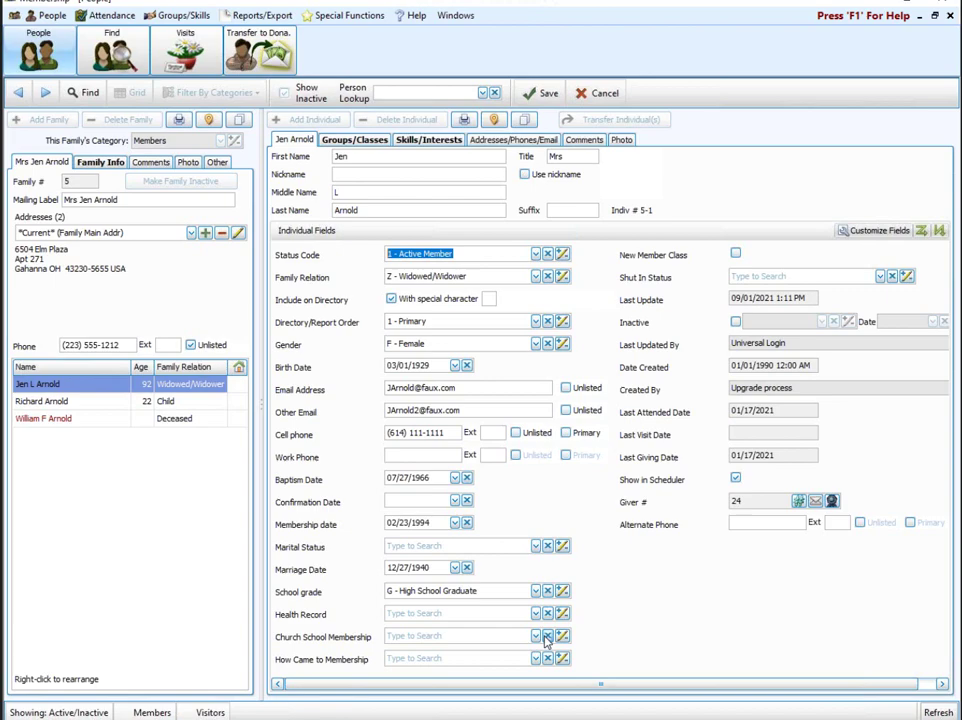
- Reopen Customize Fields for Members, check the options for the Birth Date field, and close it
{"action": "left_click", "coordinate": [868, 233]}
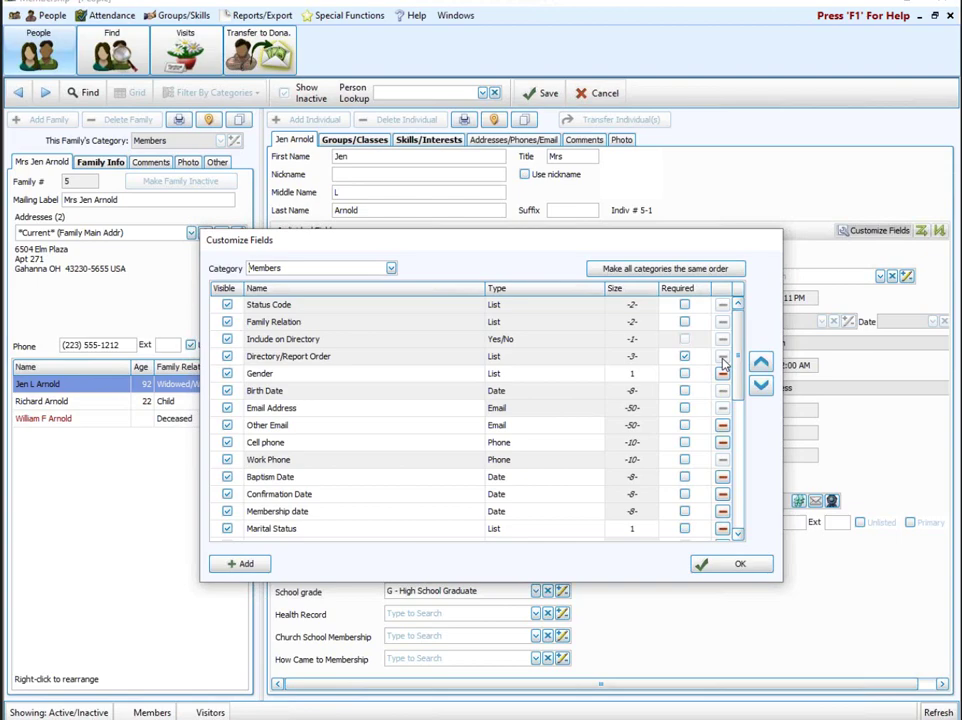
{"action": "left_click", "coordinate": [450, 394]}
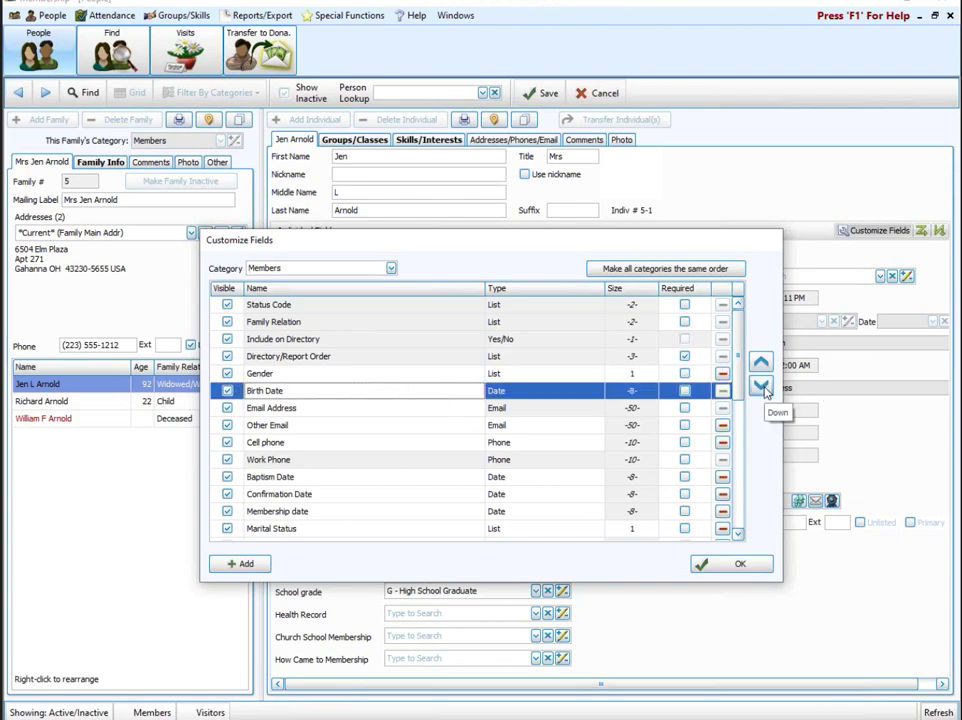
{"action": "left_click", "coordinate": [745, 566]}
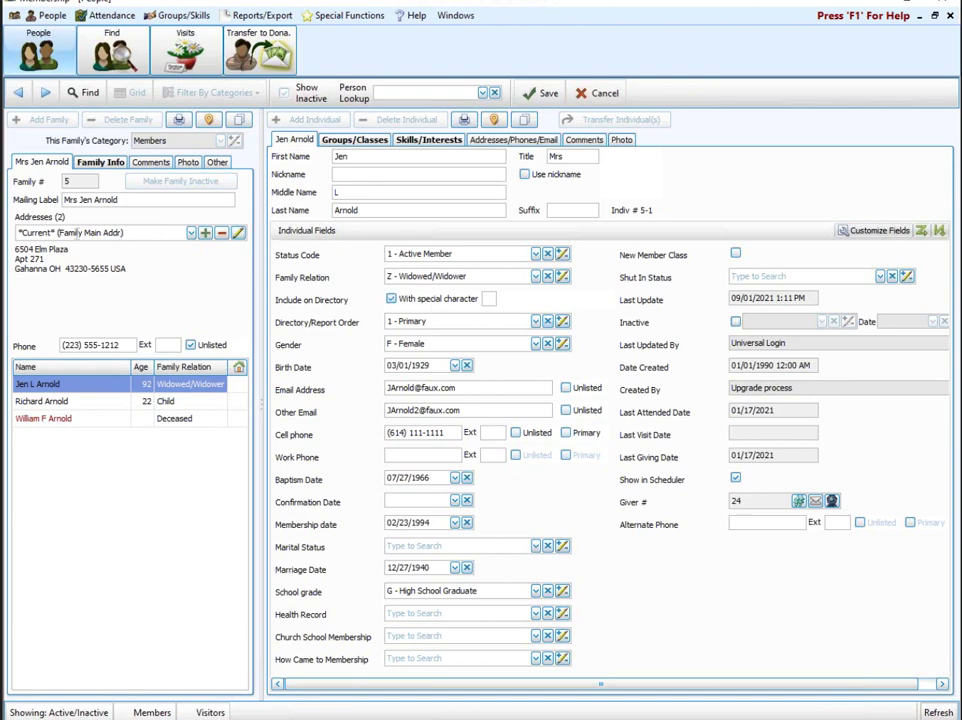
- Open the family's current main address for editing and view the available zip code, country, city and state choices
{"action": "left_click", "coordinate": [239, 236]}
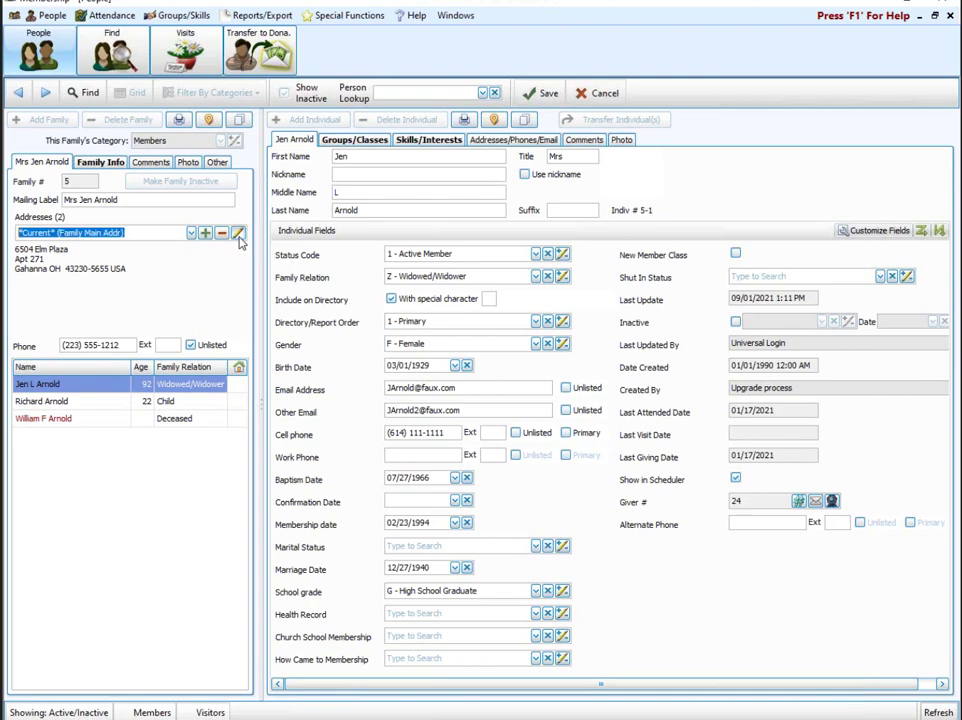
{"action": "left_click_drag", "start_coordinate": [402, 203], "coordinate": [348, 233]}
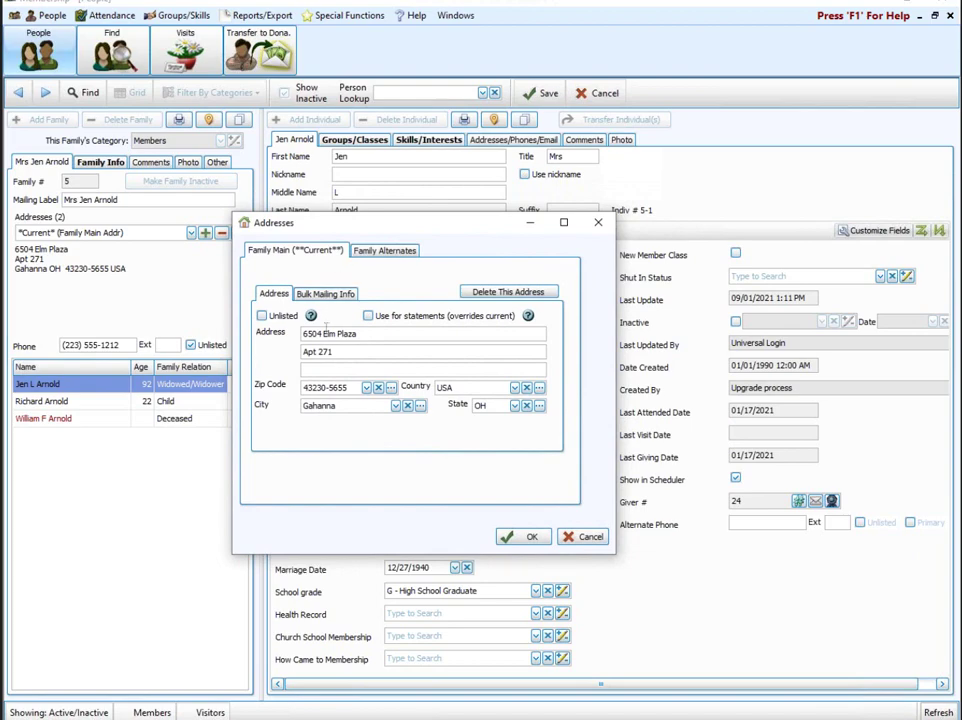
{"action": "left_click", "coordinate": [368, 390]}
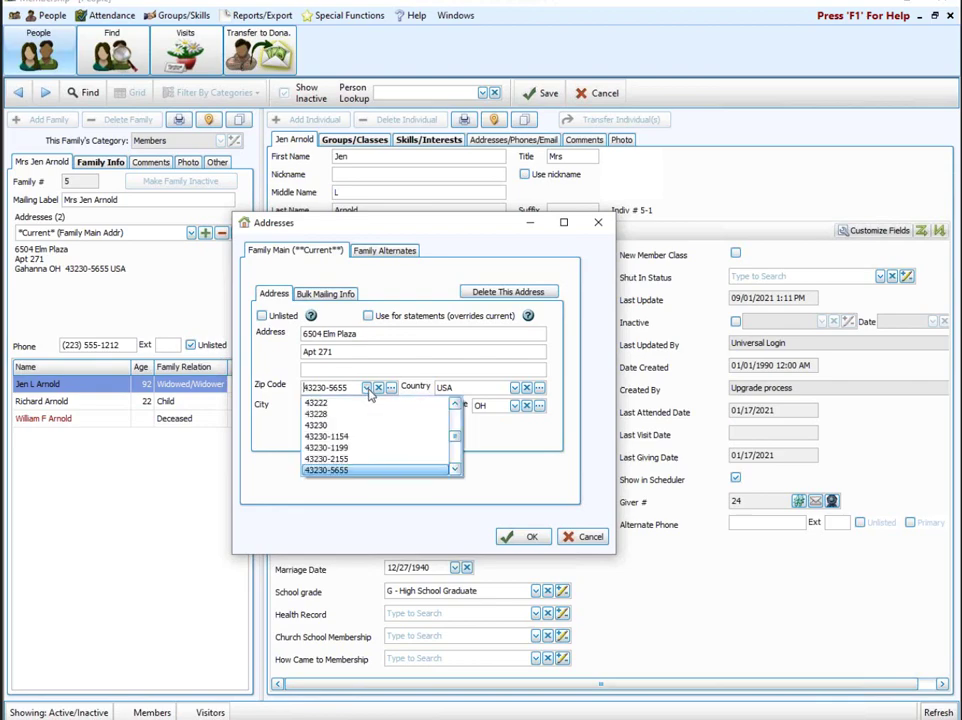
{"action": "left_click_drag", "start_coordinate": [455, 444], "coordinate": [457, 348]}
{"action": "left_click", "coordinate": [515, 388]}
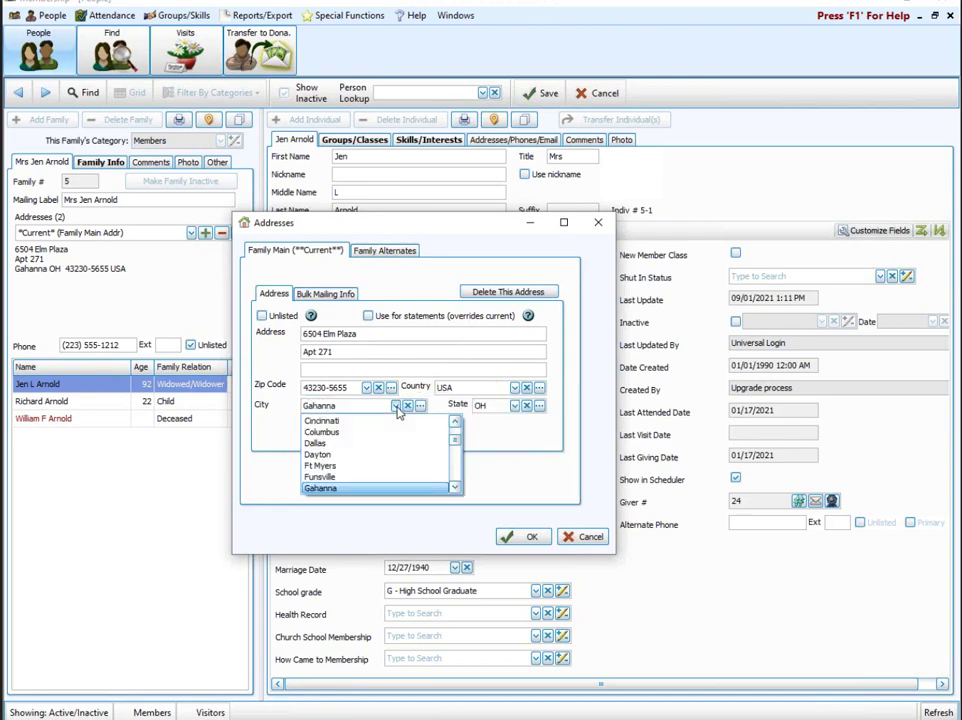
{"action": "left_click", "coordinate": [513, 406]}
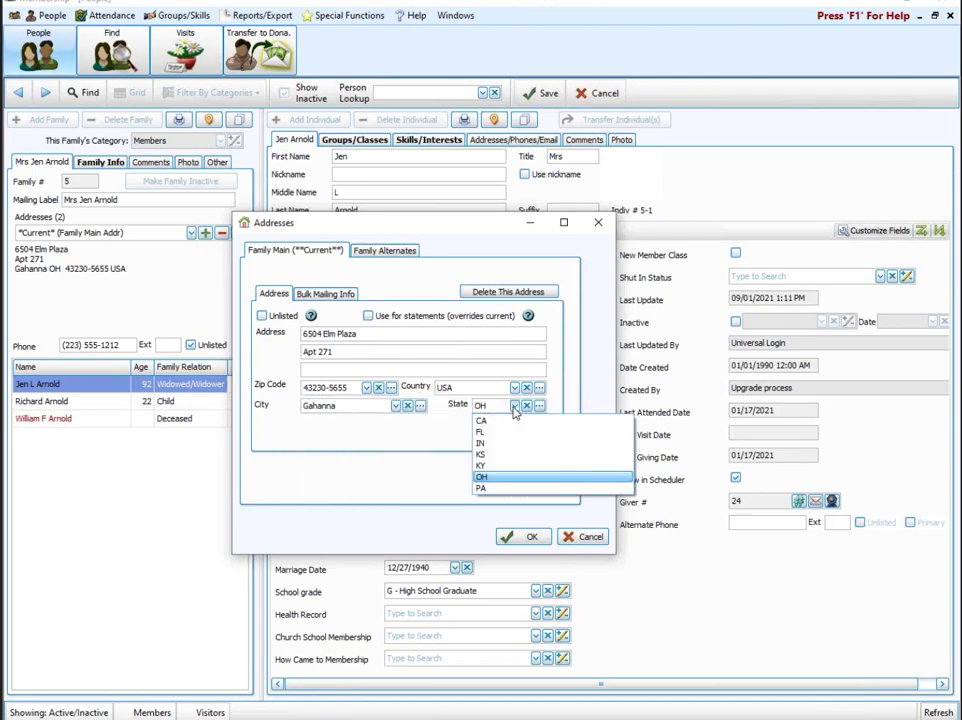
{"action": "left_click", "coordinate": [378, 440]}
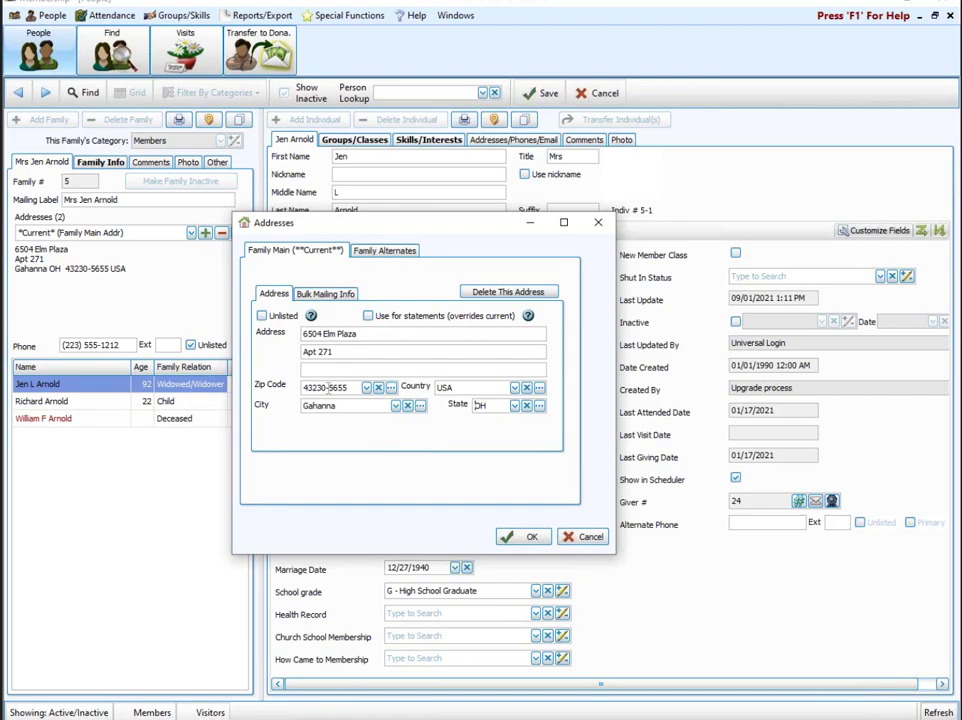
- Open the zip code maintenance list from the address, look through it, and view the Cities list
{"action": "left_click", "coordinate": [391, 388]}
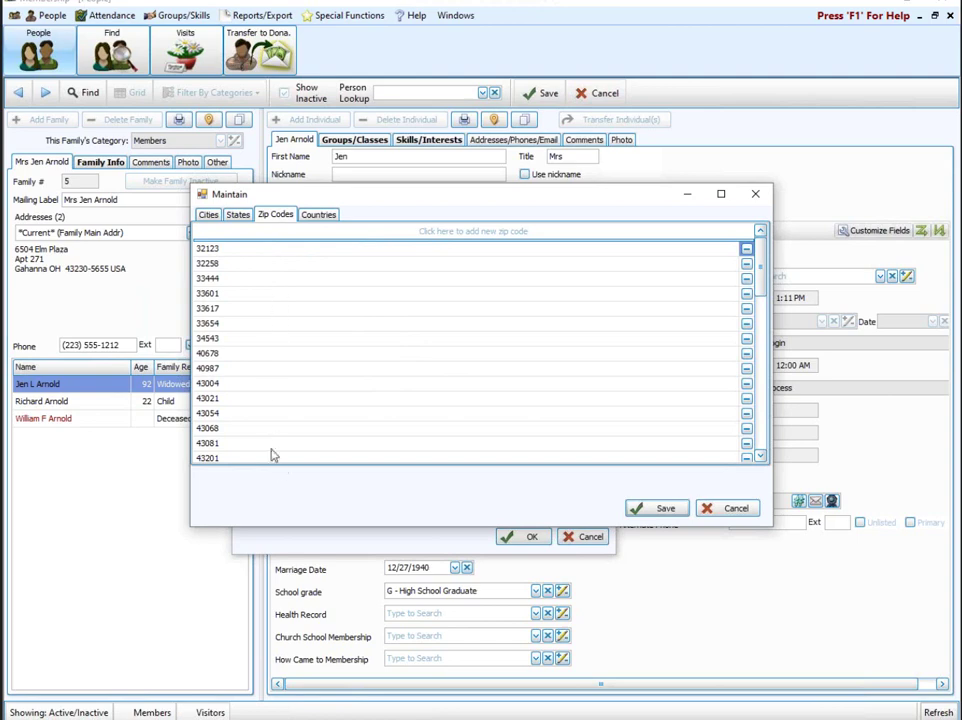
{"action": "scroll", "coordinate": [290, 375], "scroll_direction": "down", "scroll_amount": 3}
{"action": "scroll", "coordinate": [292, 386], "scroll_direction": "up", "scroll_amount": 3}
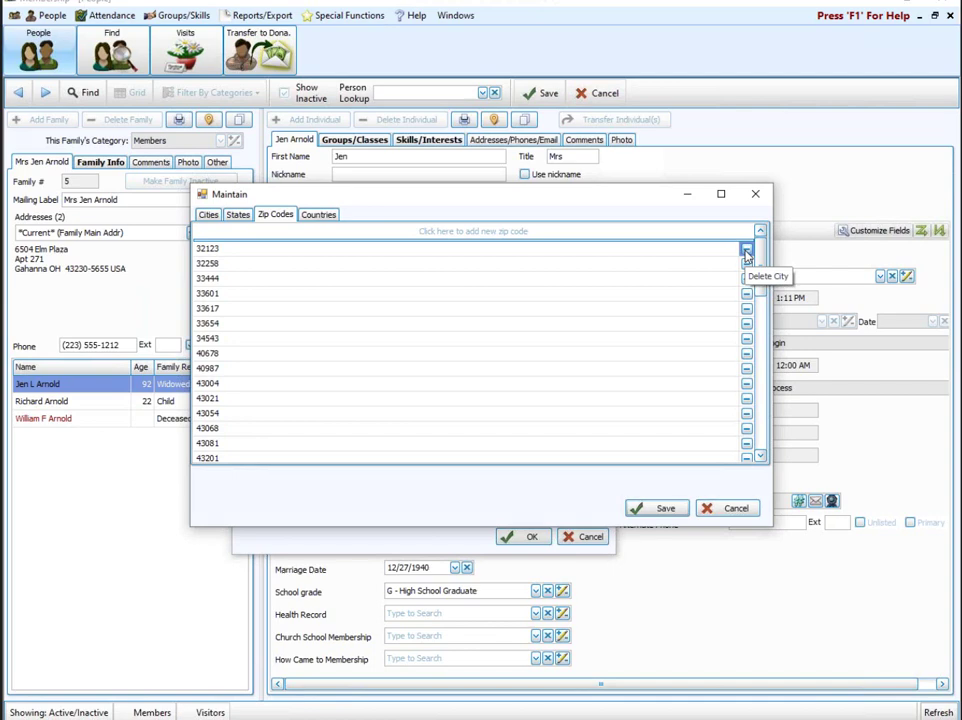
{"action": "left_click", "coordinate": [207, 217]}
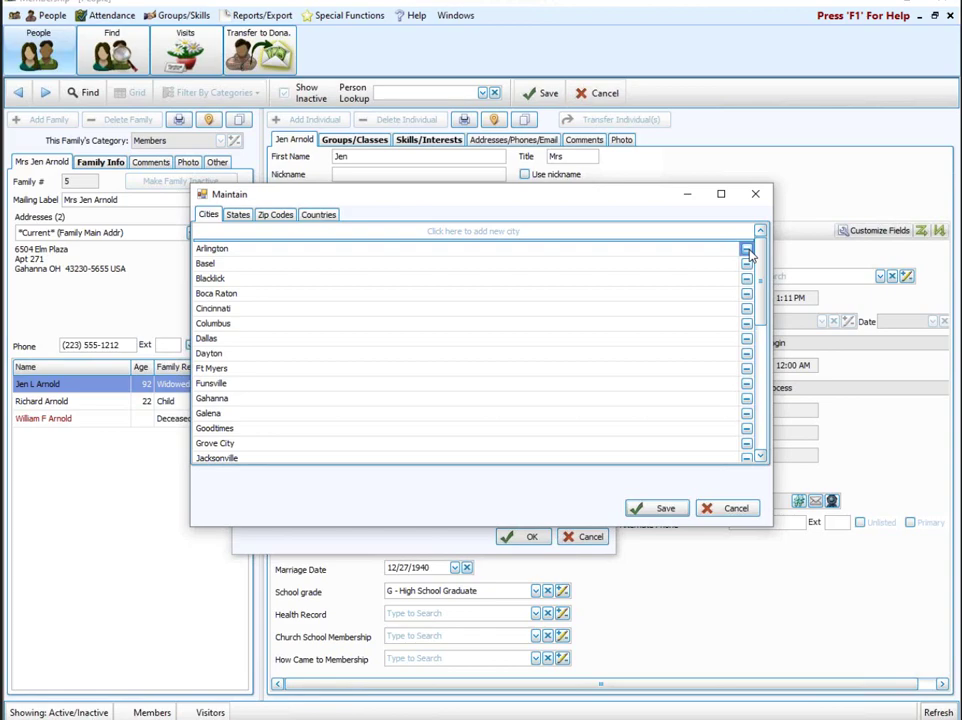
- Reopen the city maintenance list from the address, view the deletion options for Basel, and exit the list and address without changes
{"action": "left_click", "coordinate": [755, 193]}
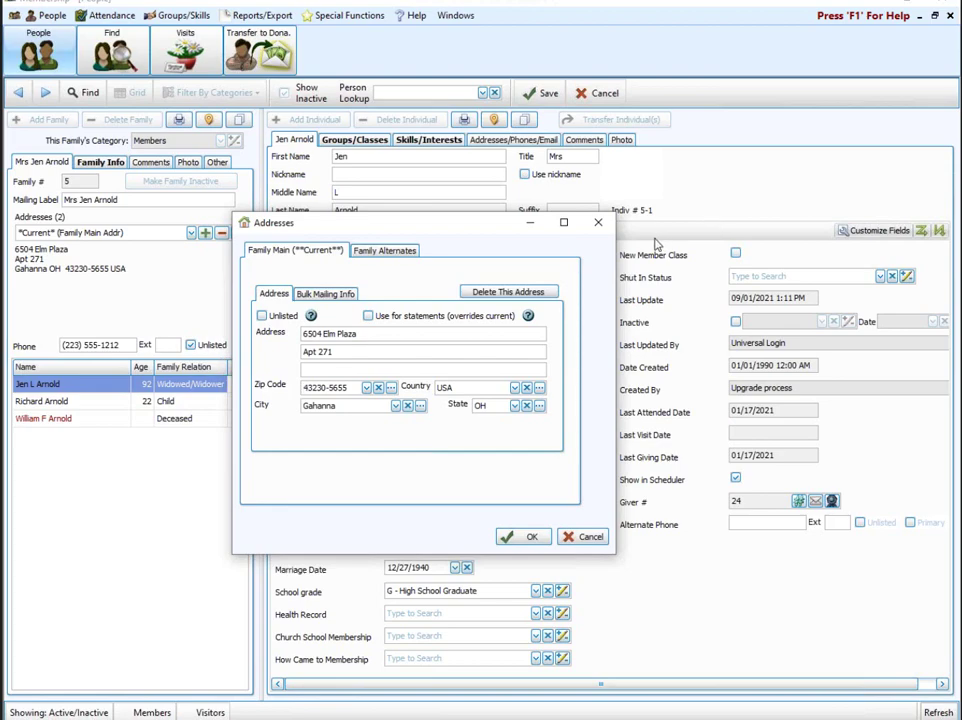
{"action": "left_click", "coordinate": [420, 405]}
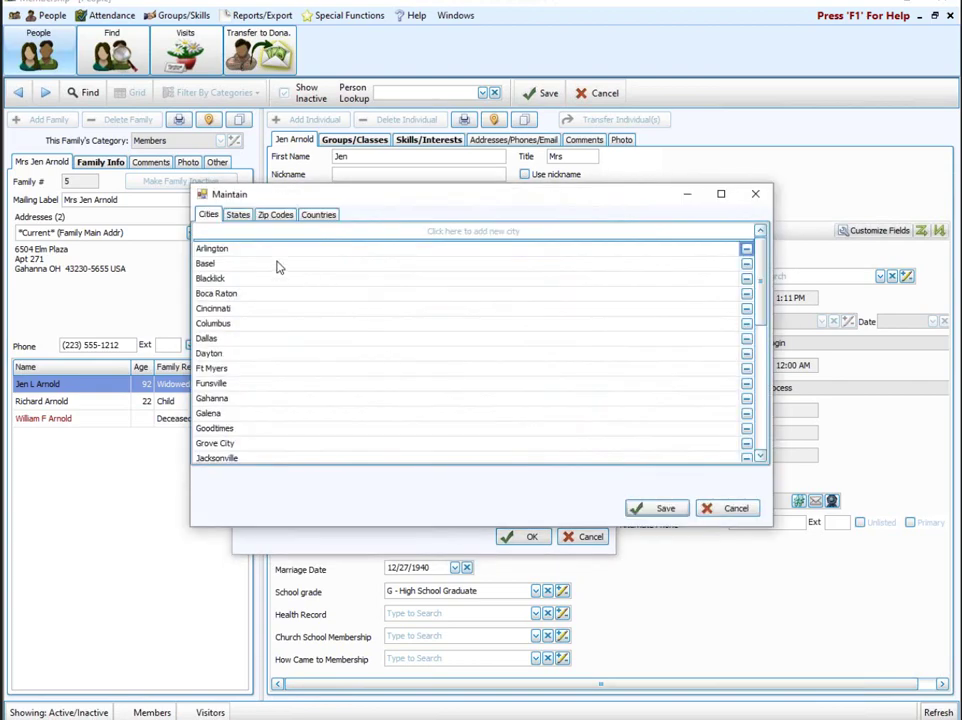
{"action": "left_click", "coordinate": [279, 265]}
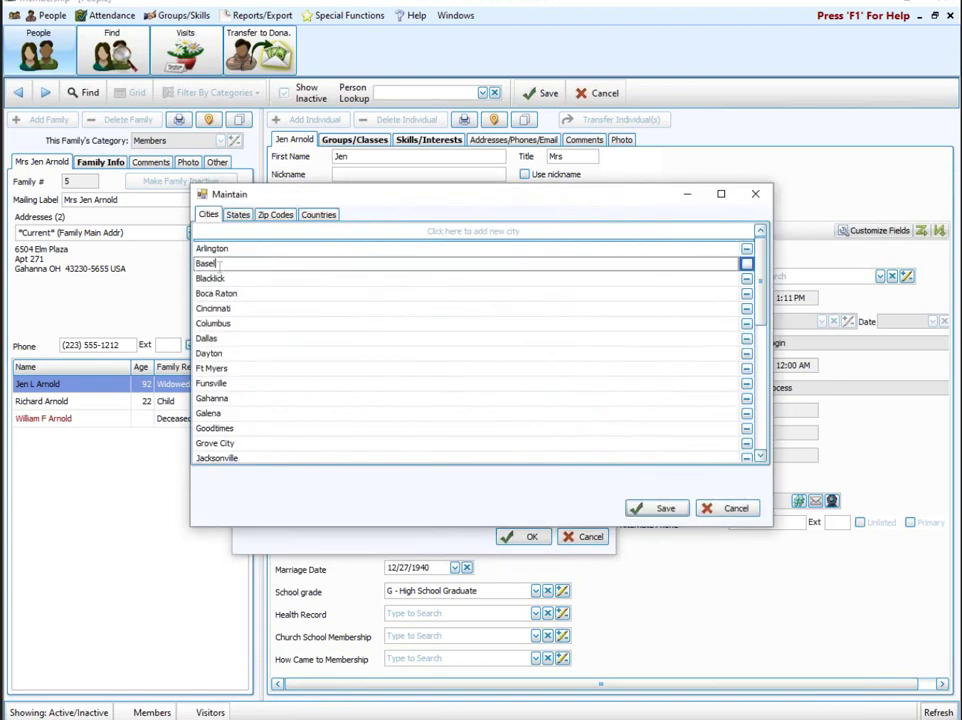
{"action": "left_click", "coordinate": [746, 265]}
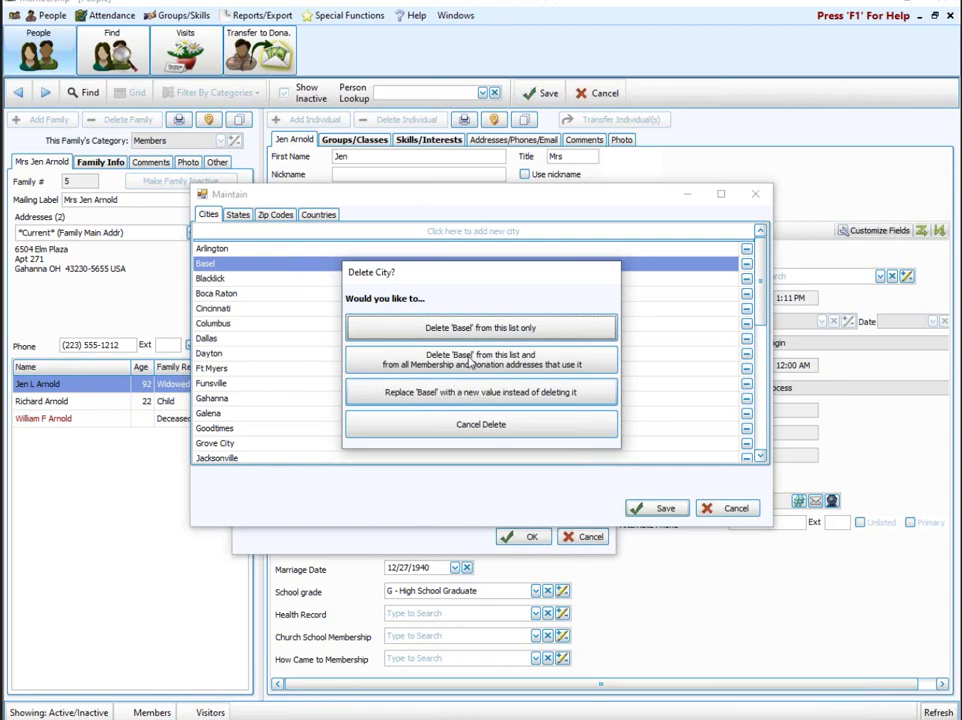
{"action": "left_click", "coordinate": [537, 425]}
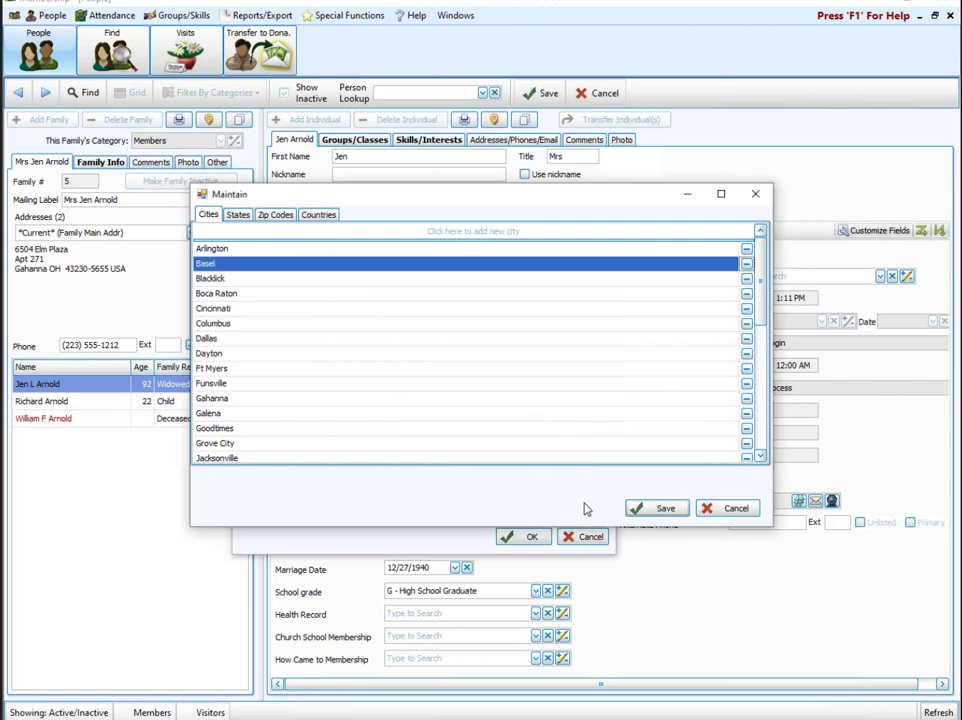
{"action": "left_click", "coordinate": [730, 509]}
{"action": "left_click", "coordinate": [598, 223]}
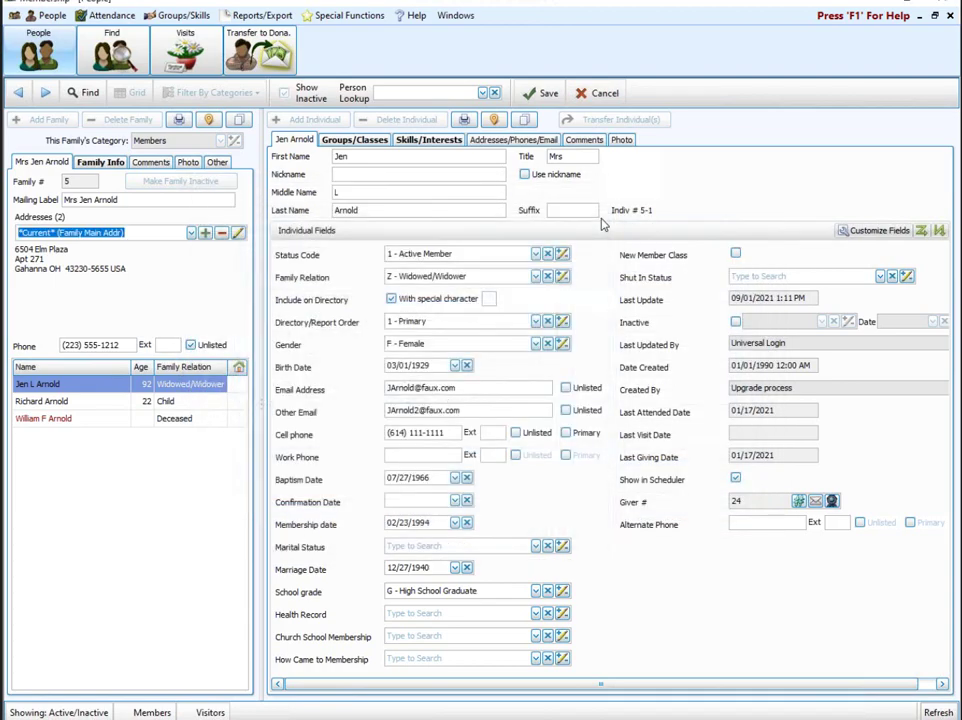